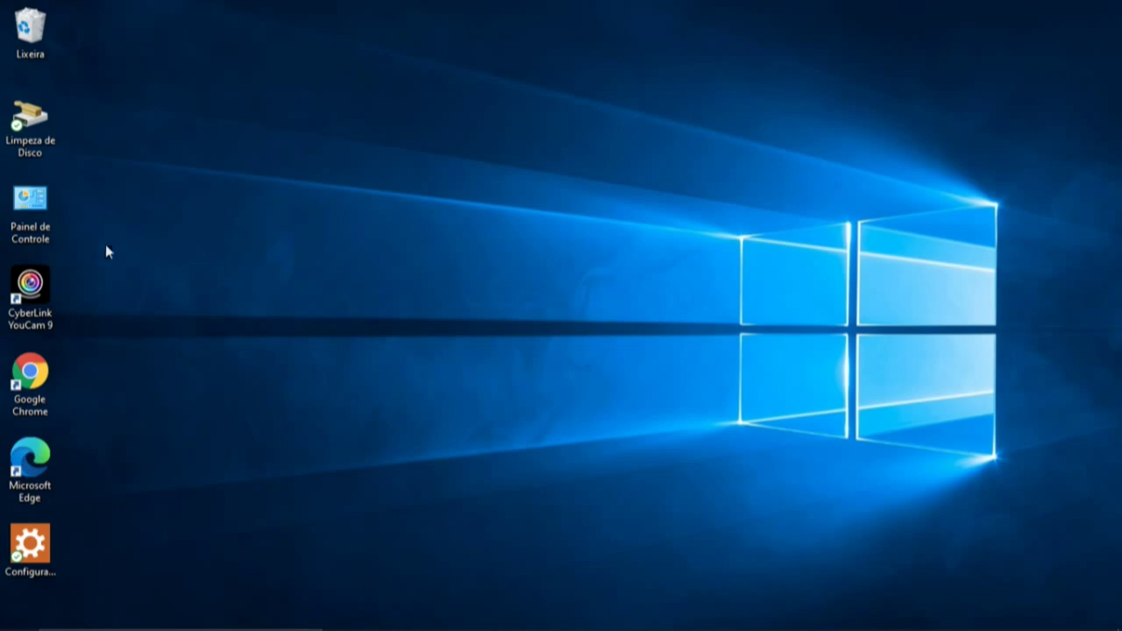
Open the mouse properties from the Control Panel and show the button settings
click(48, 236)
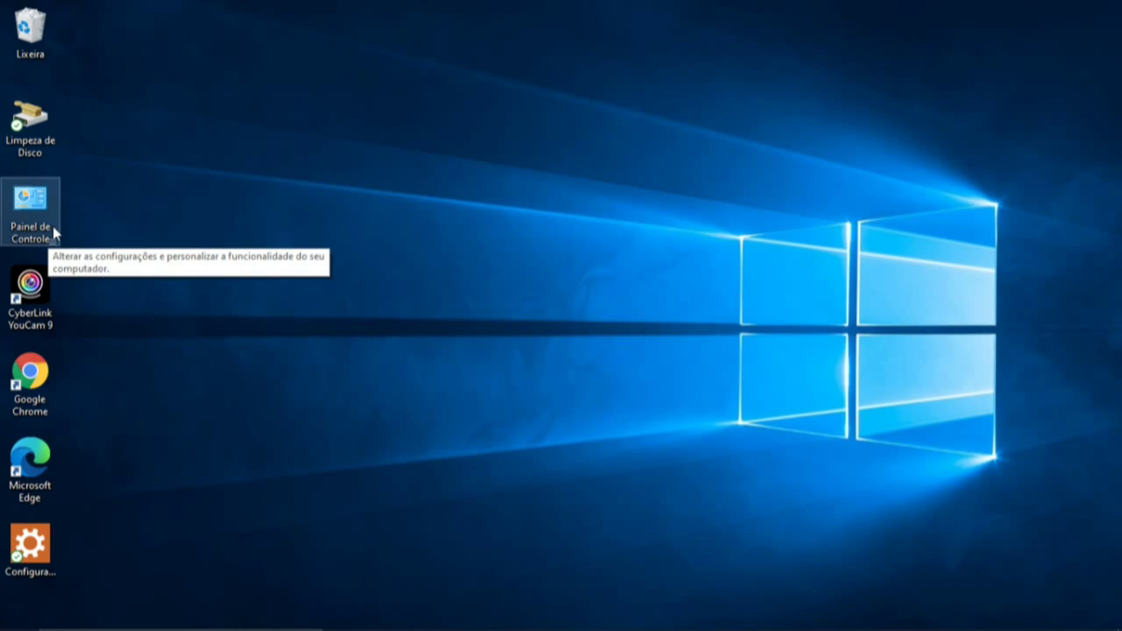
double_click(35, 210)
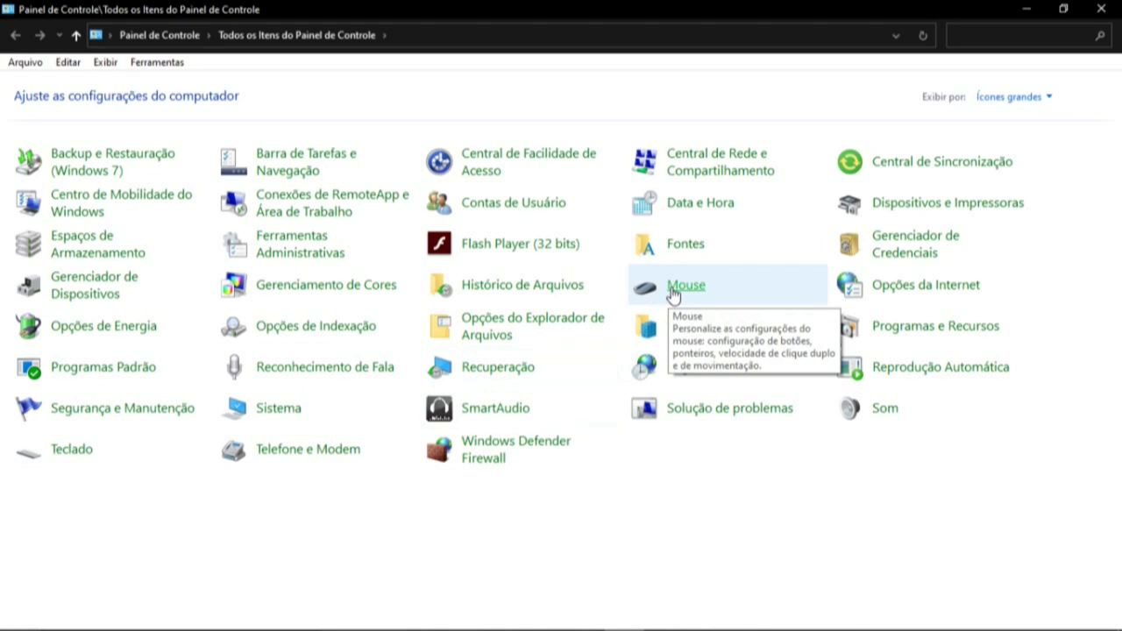
click(672, 291)
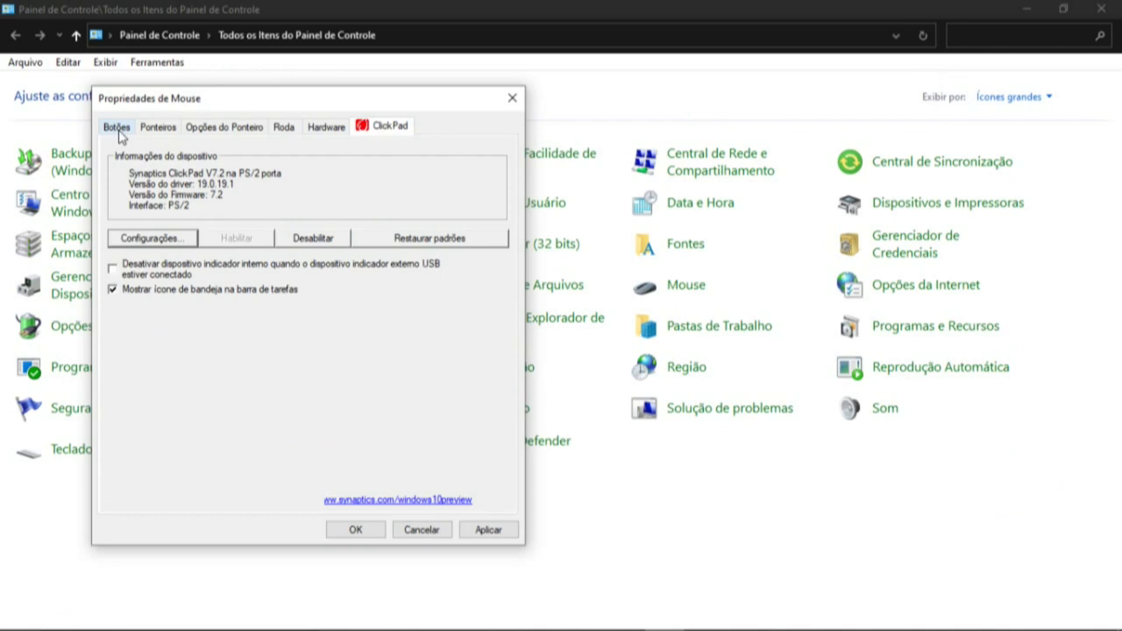
click(119, 128)
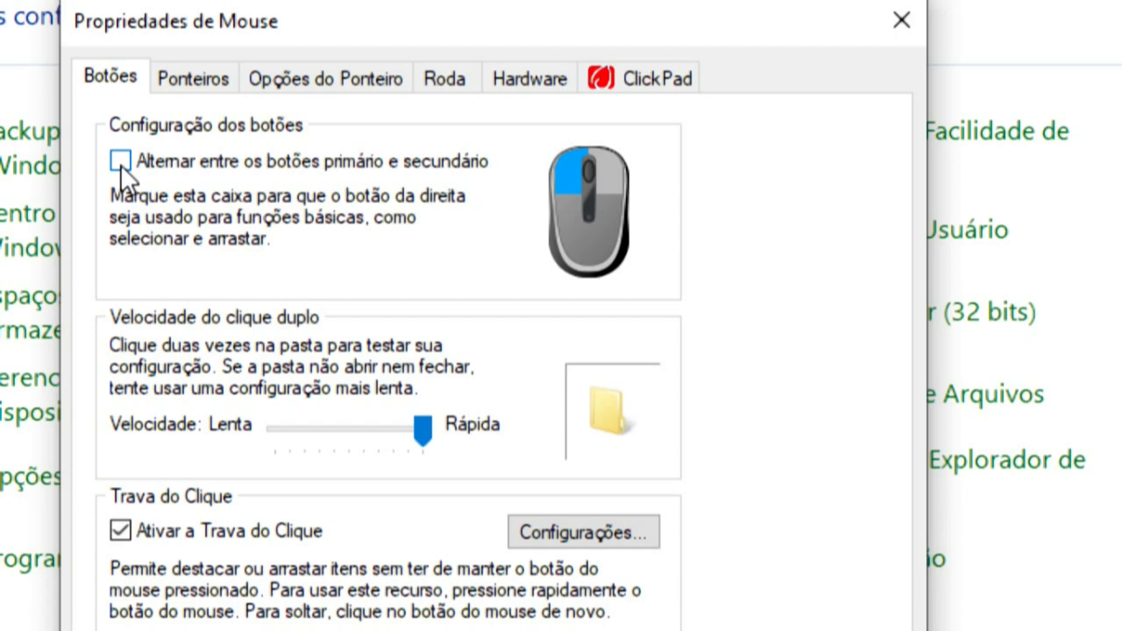
Turn on swapping of the primary and secondary mouse buttons and turn it back off
click(120, 162)
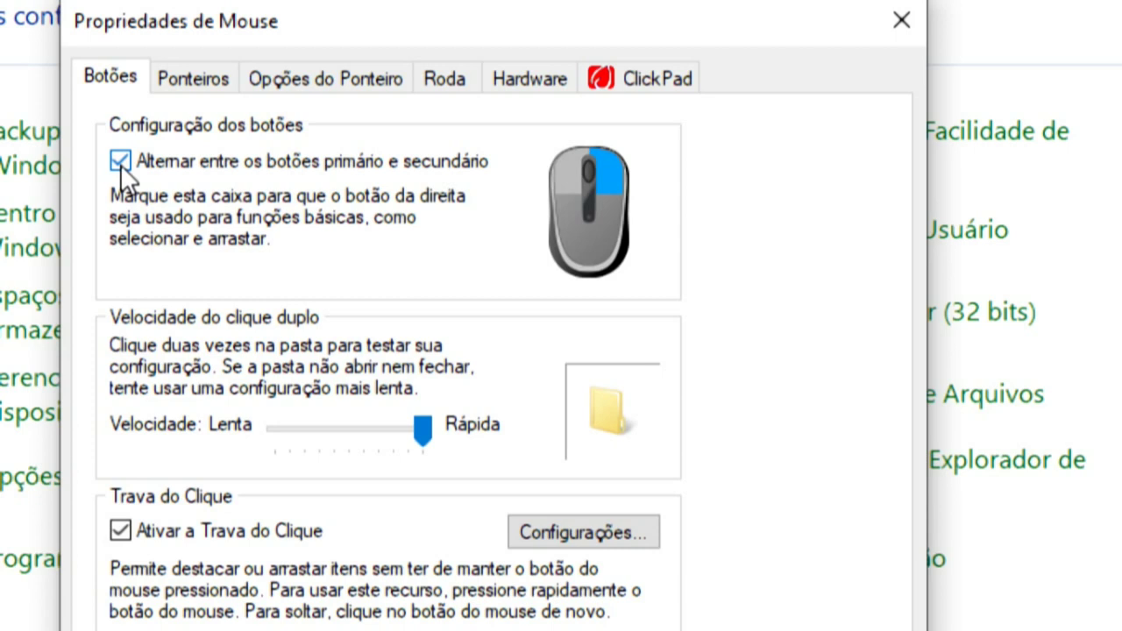
click(120, 162)
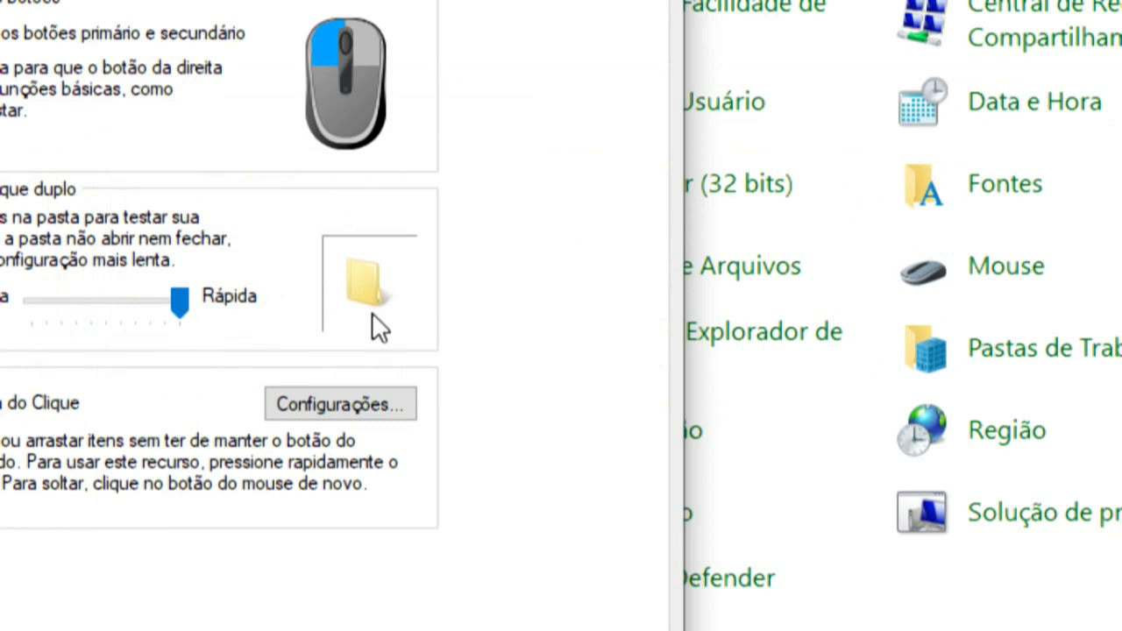
Test double-clicking on the sample folder, try a slower double-click speed and return it to the fastest setting
double_click(372, 313)
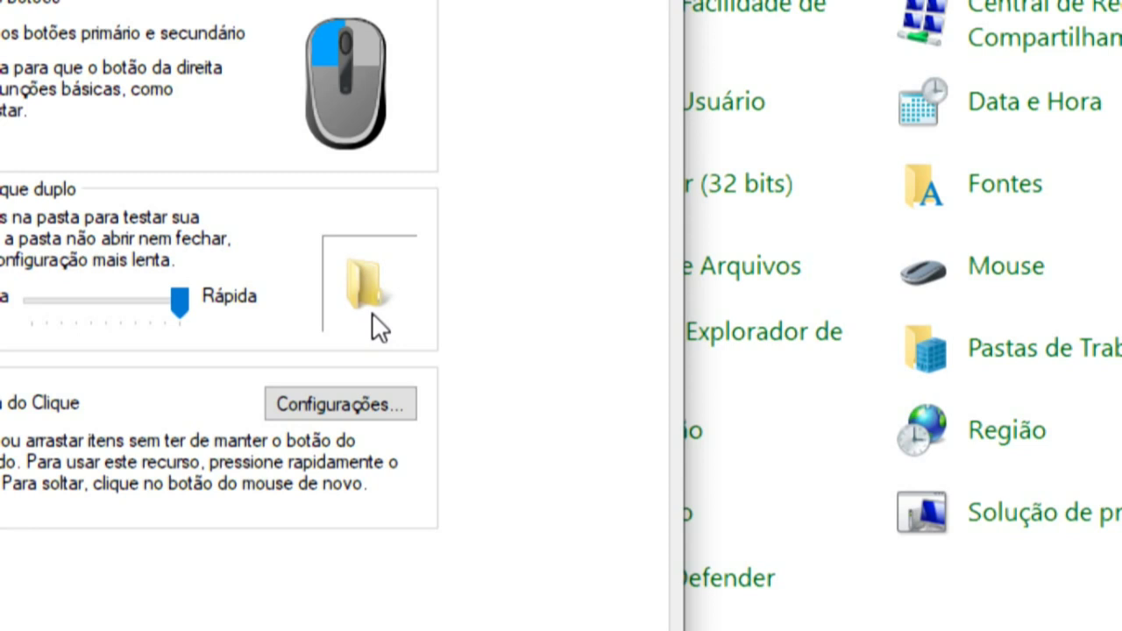
double_click(372, 312)
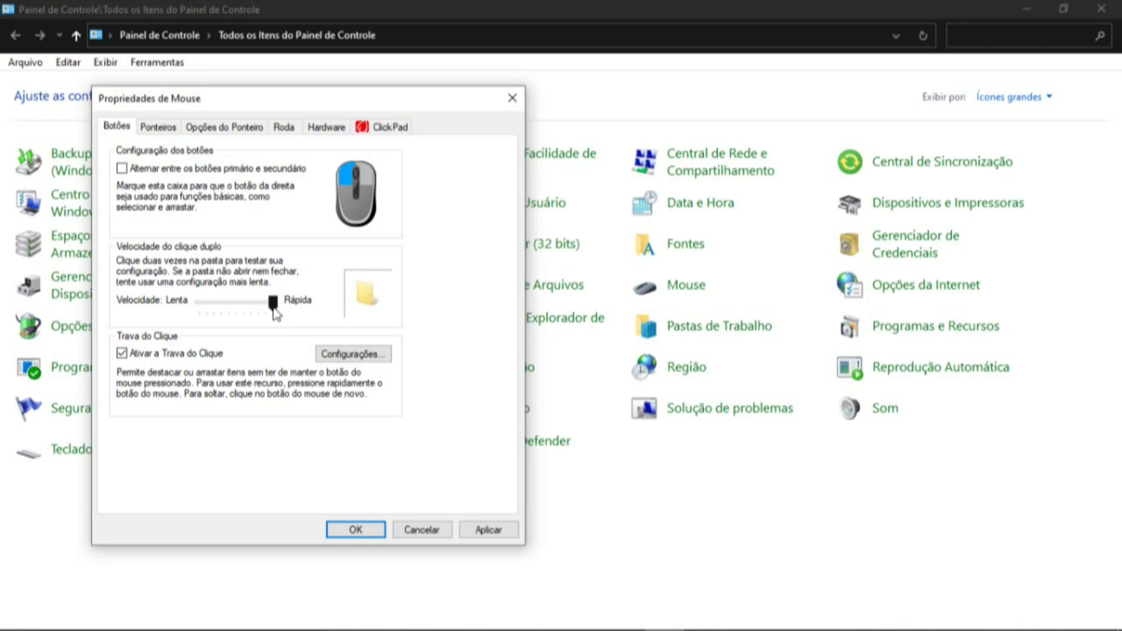
drag(272, 308, 245, 321)
drag(246, 321, 293, 318)
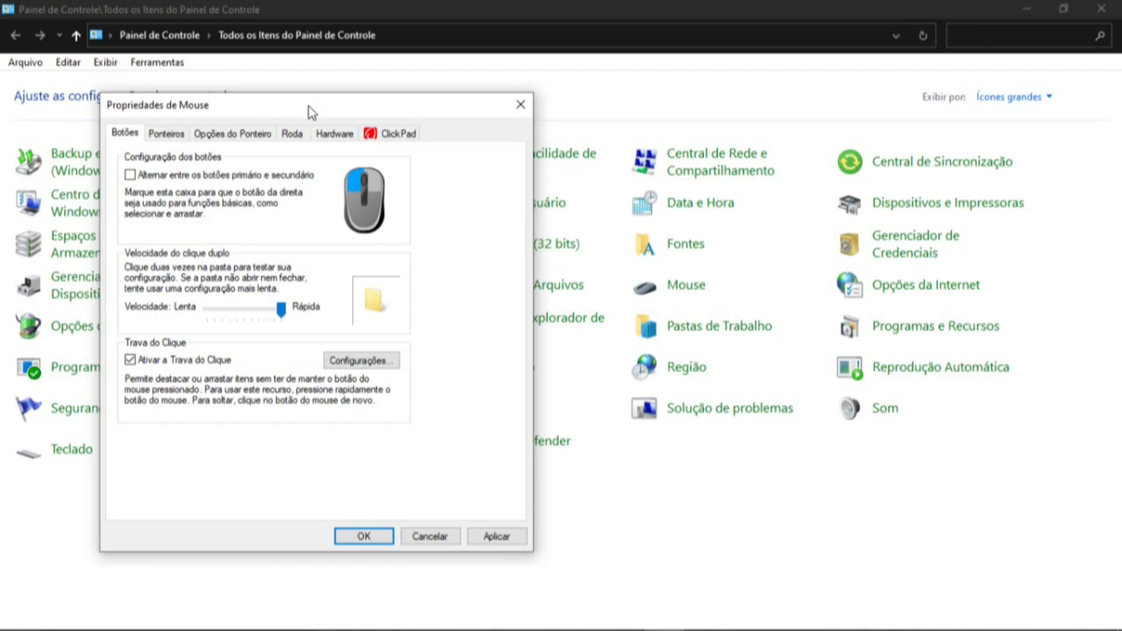
Test the click lock by moving the Propriedades de Mouse dialog around the screen
drag(309, 112, 441, 111)
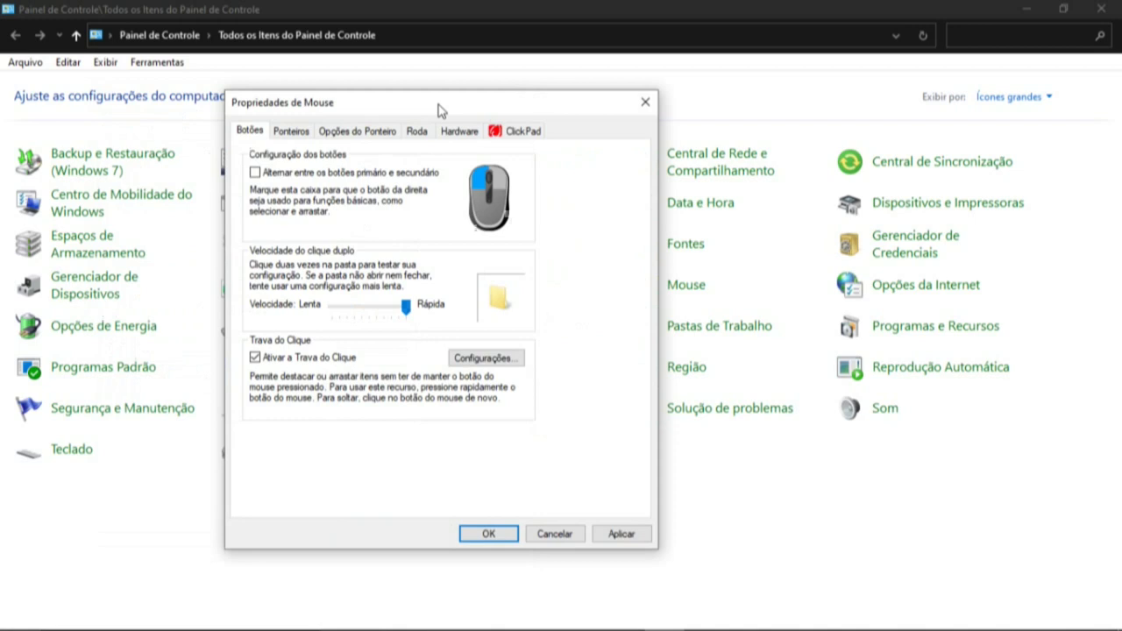
drag(440, 110, 307, 85)
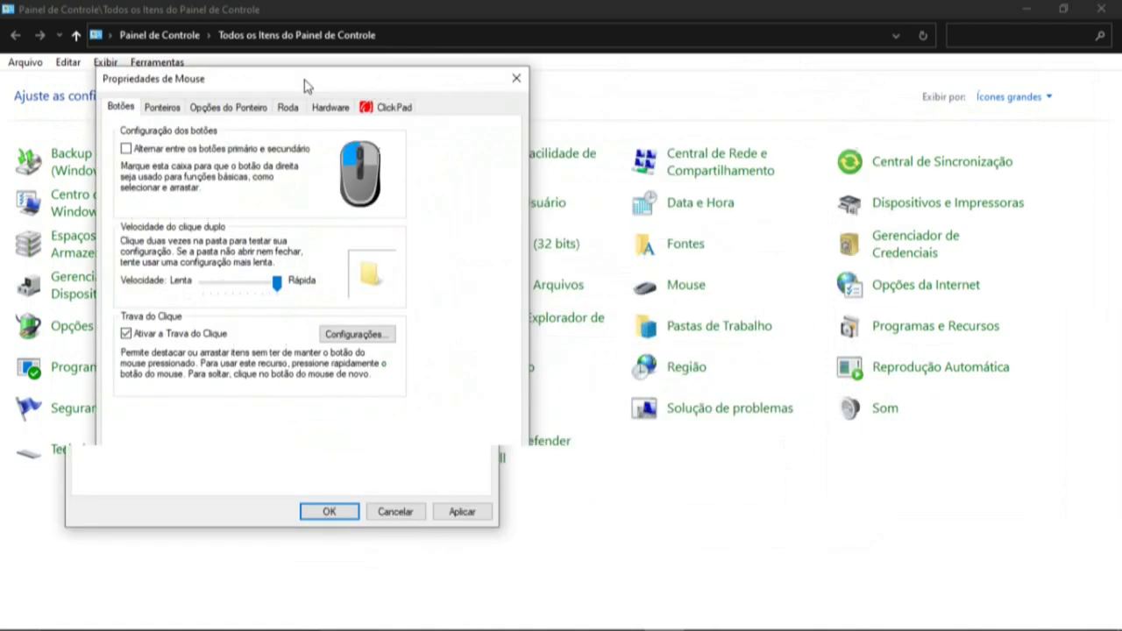
drag(306, 85, 304, 93)
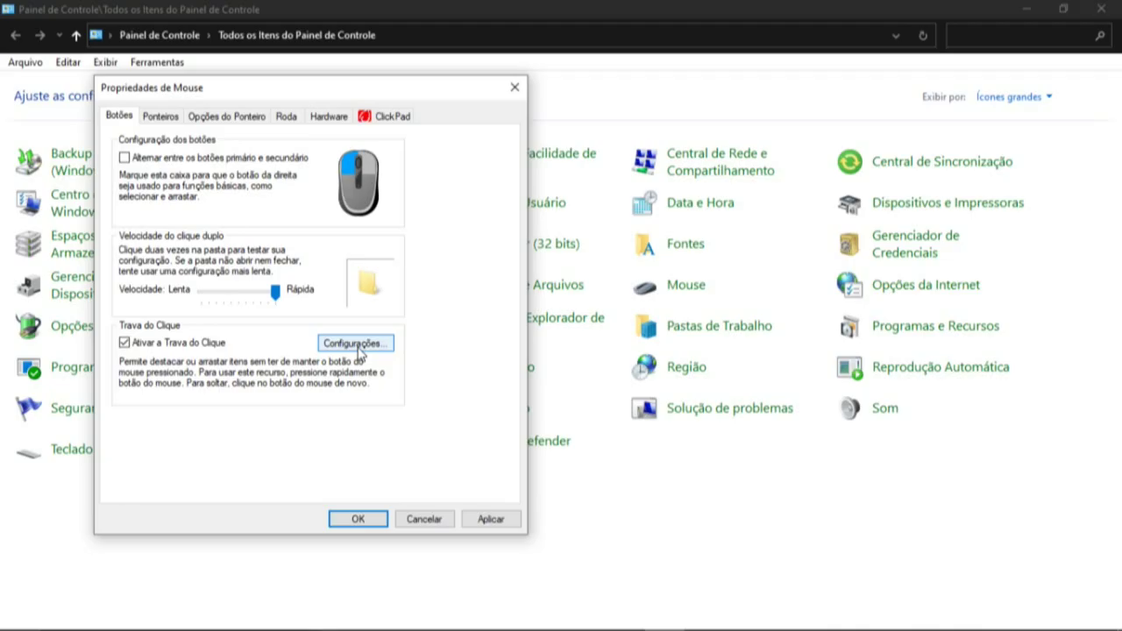
Lengthen the click lock hold time to near Longo and test it by moving the mouse properties dialog
click(358, 344)
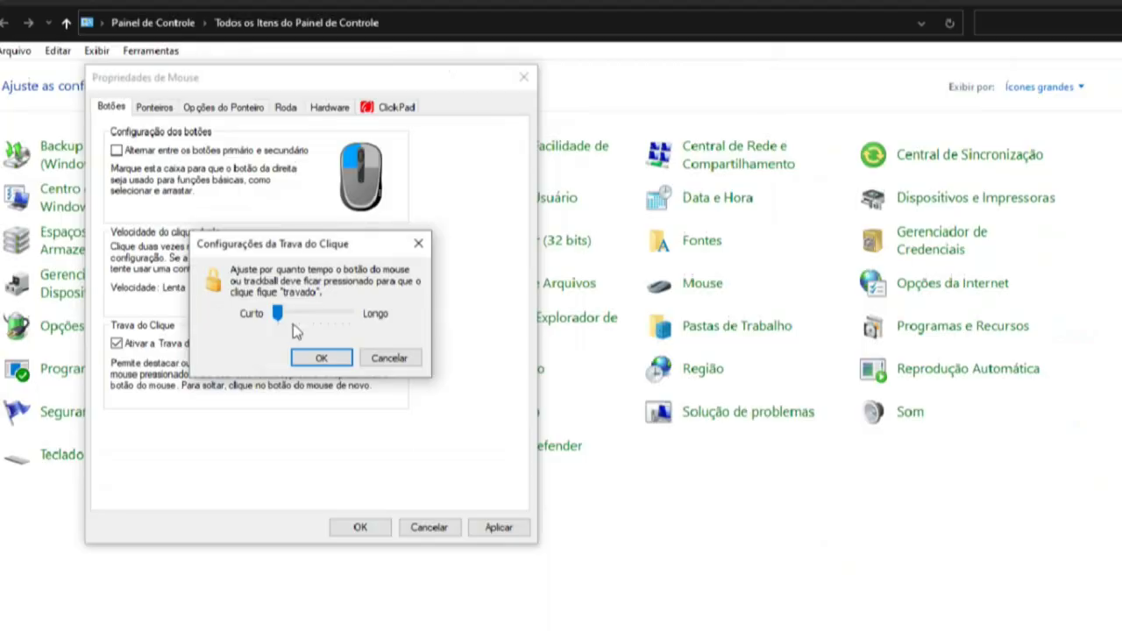
click(355, 316)
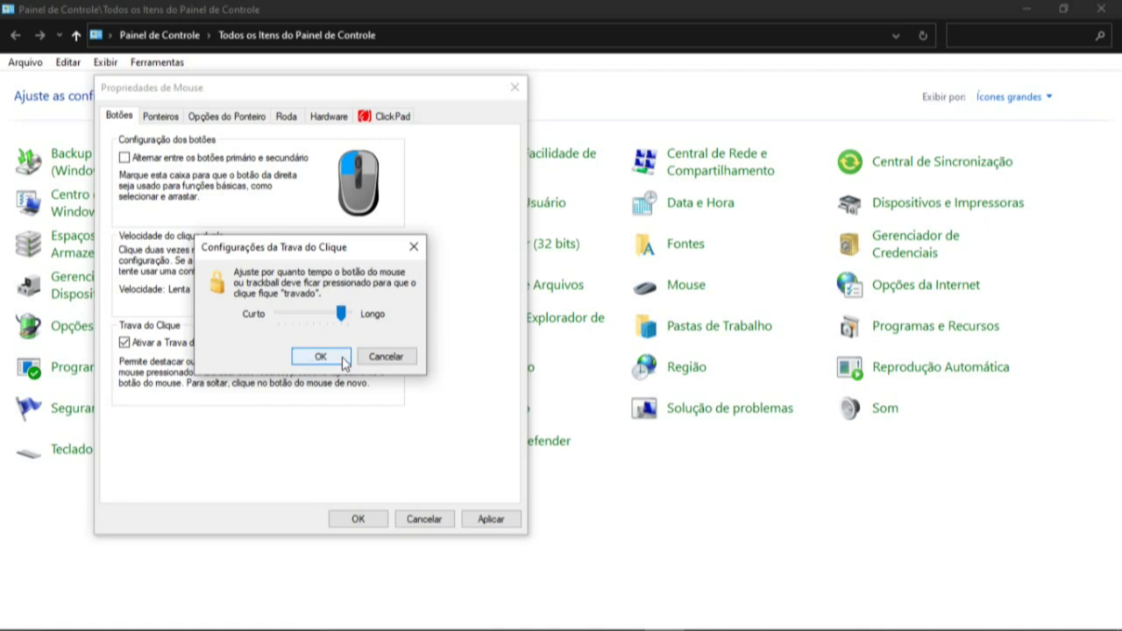
click(342, 360)
drag(334, 91, 541, 97)
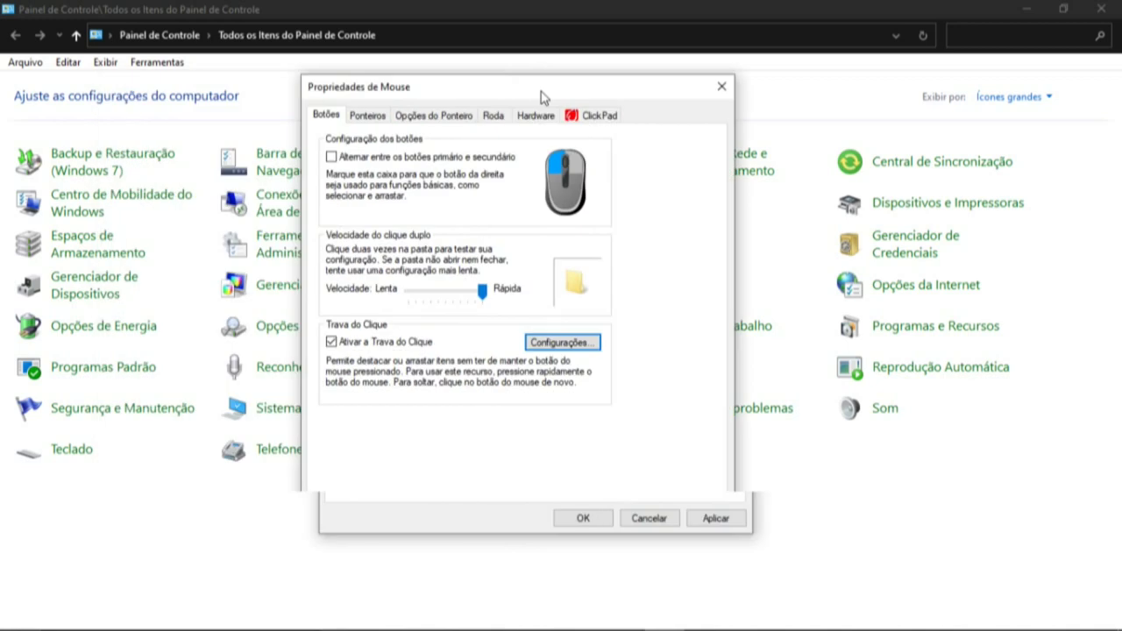
drag(541, 97, 787, 112)
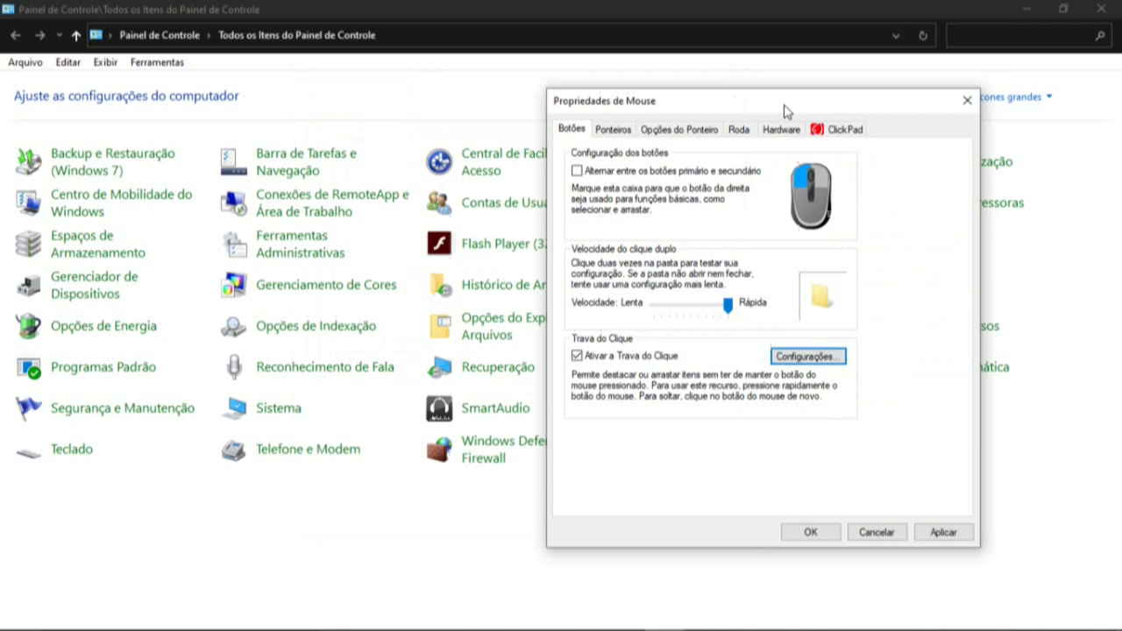
drag(787, 111, 491, 108)
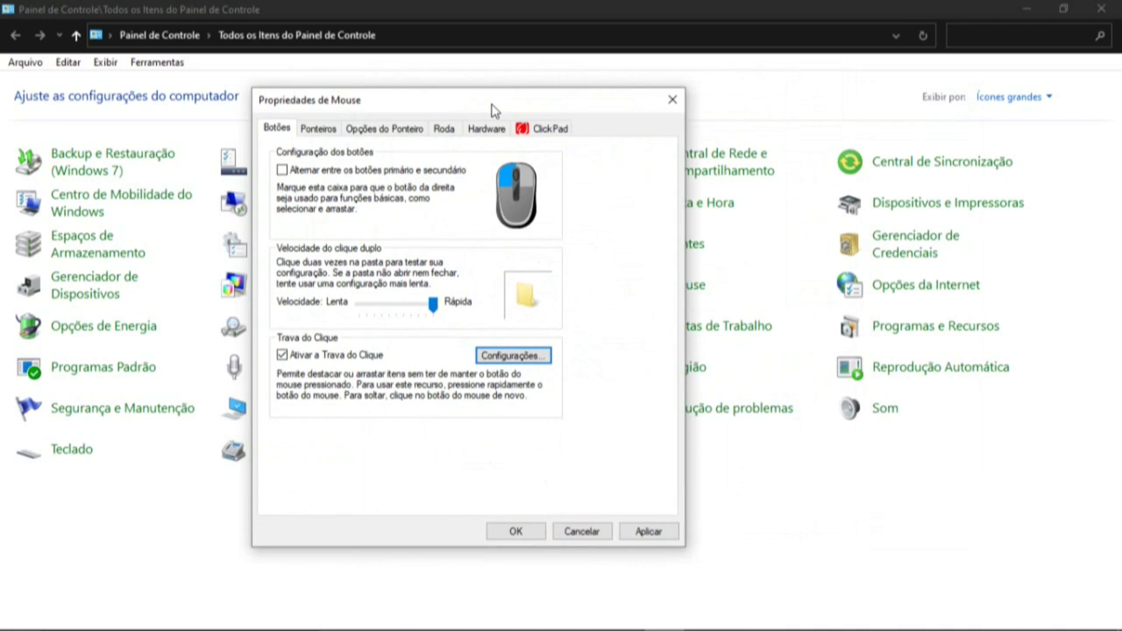
Set the click lock hold time to the shortest value, Curto, and apply the button settings
click(511, 358)
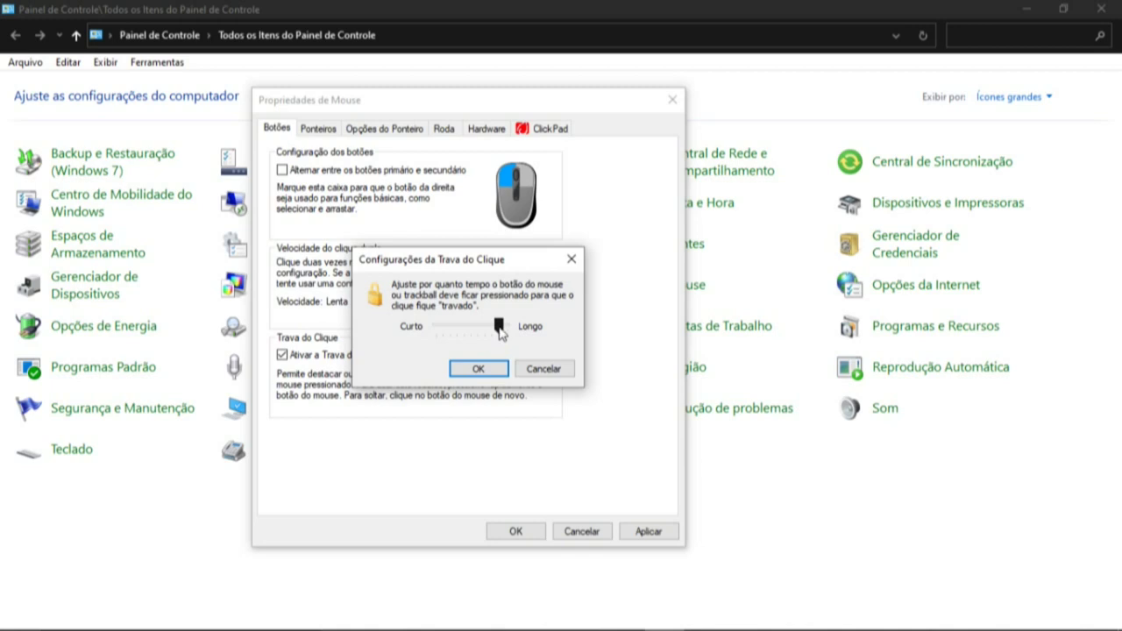
drag(500, 331, 431, 341)
click(470, 368)
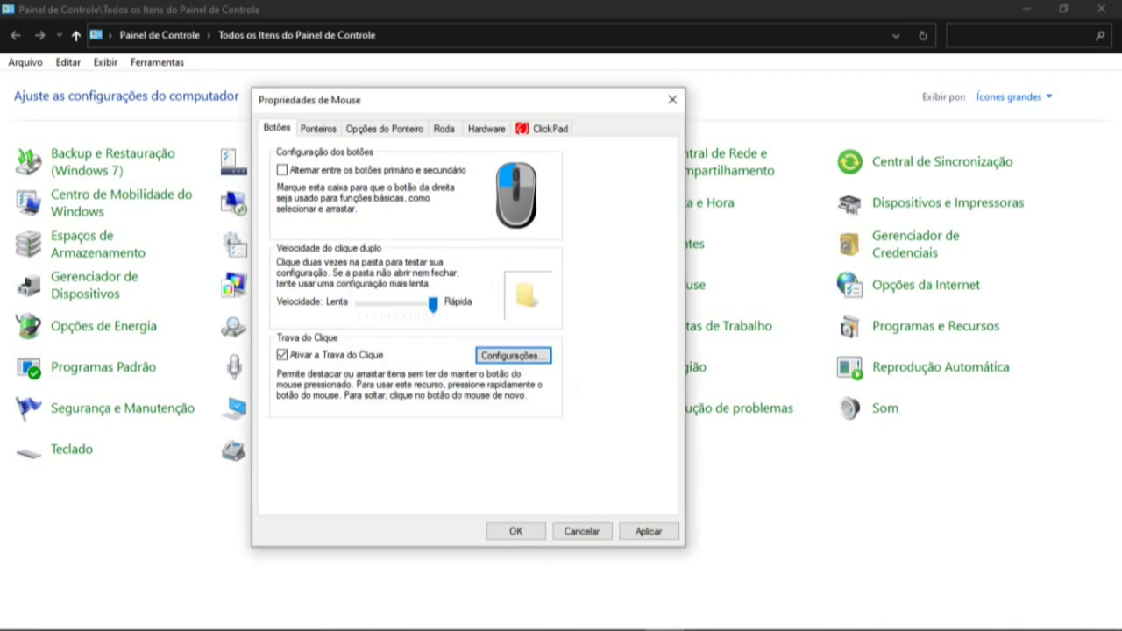
click(648, 533)
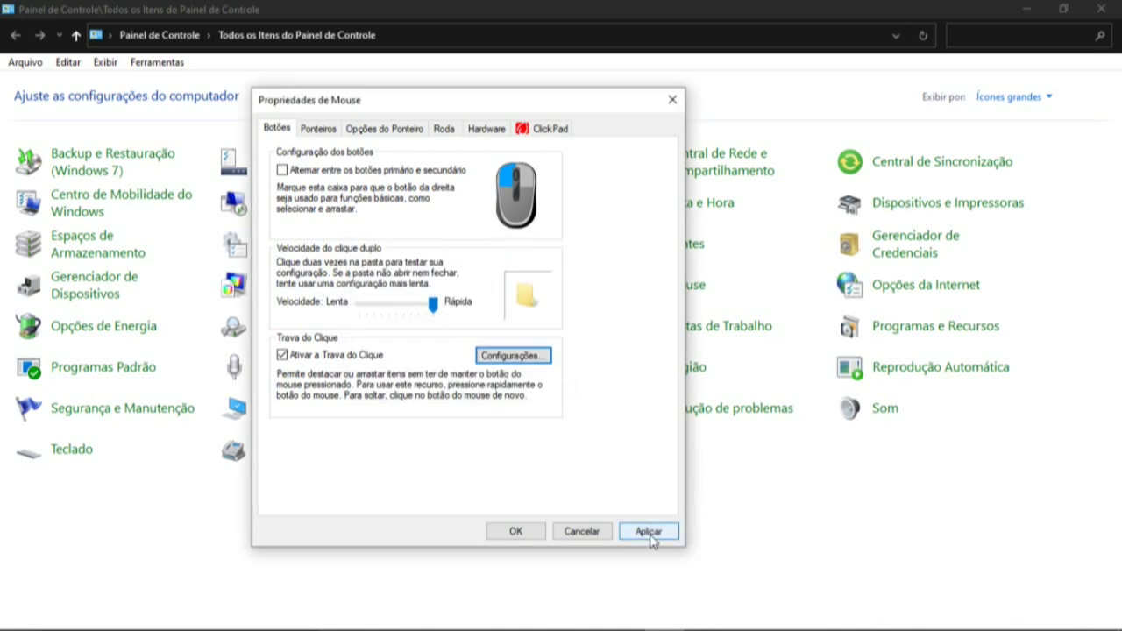
click(649, 533)
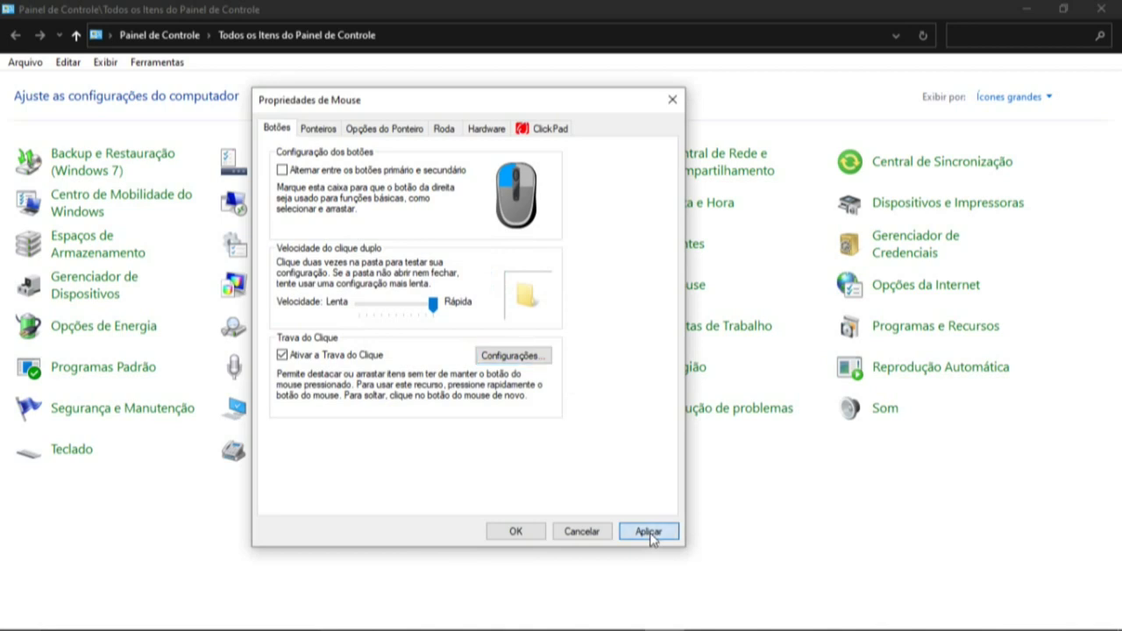
click(649, 533)
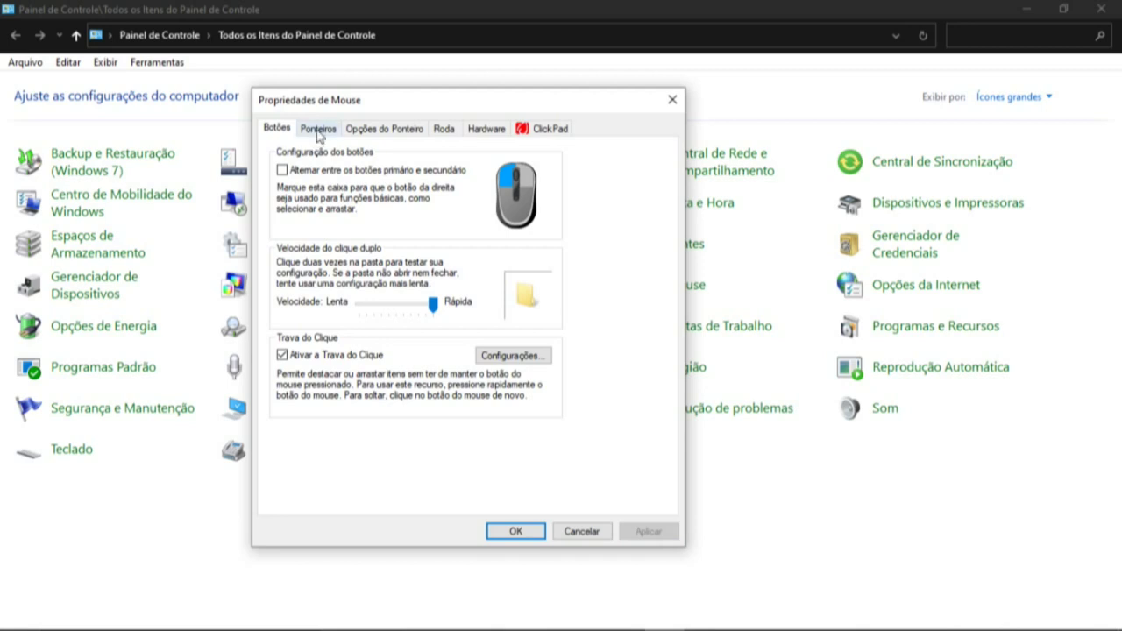
Set the pointer scheme to Windows Predefinido (esquema do sistema)
click(318, 132)
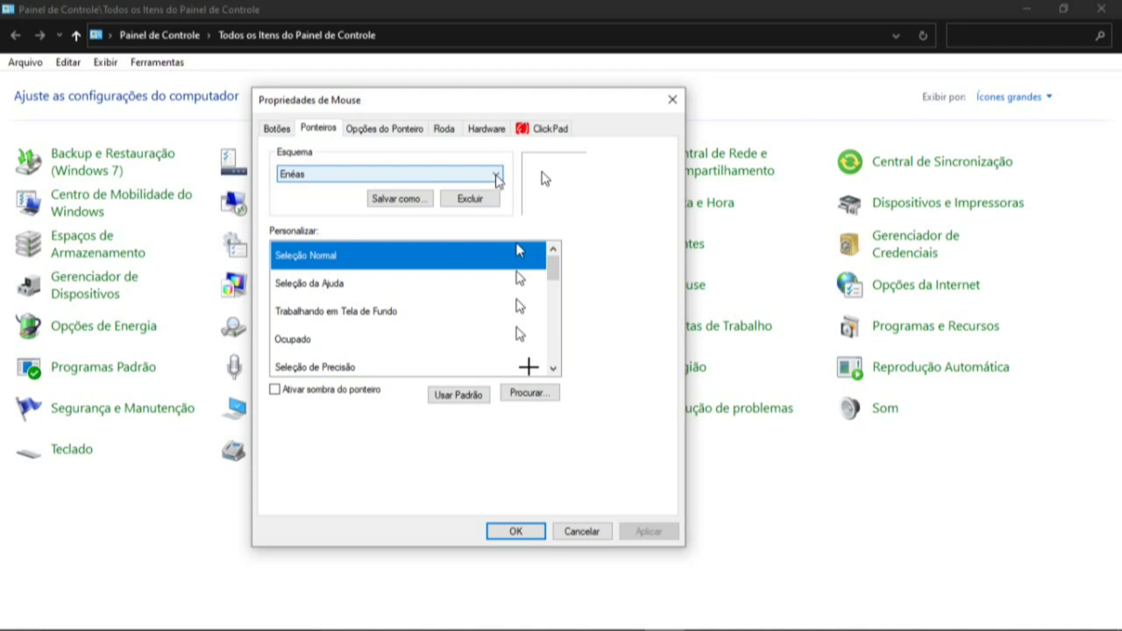
click(497, 179)
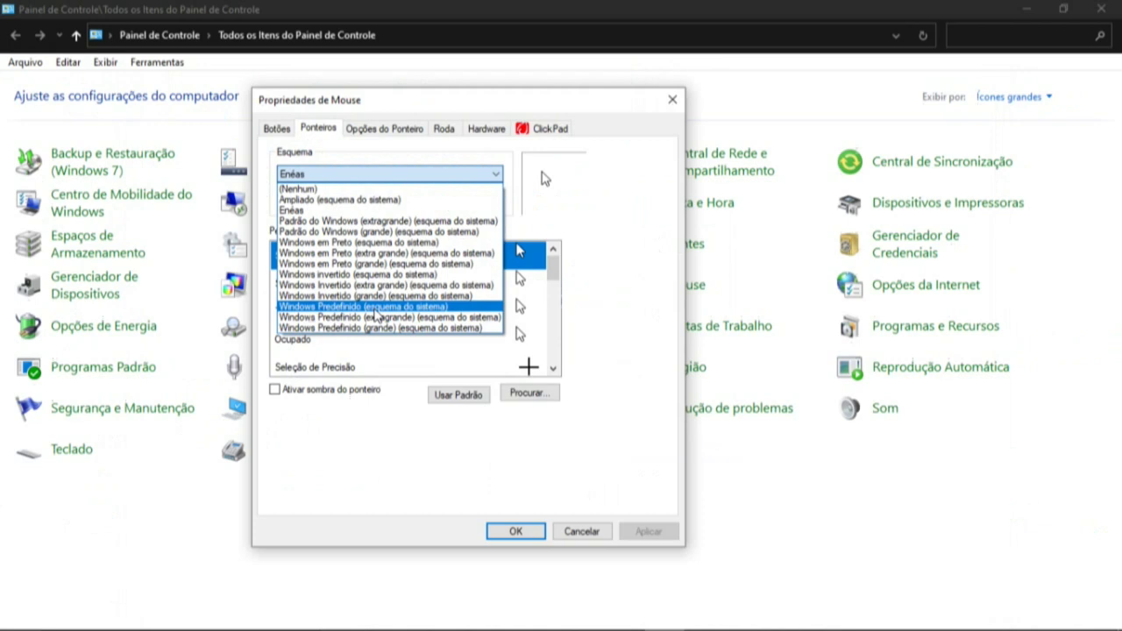
click(377, 307)
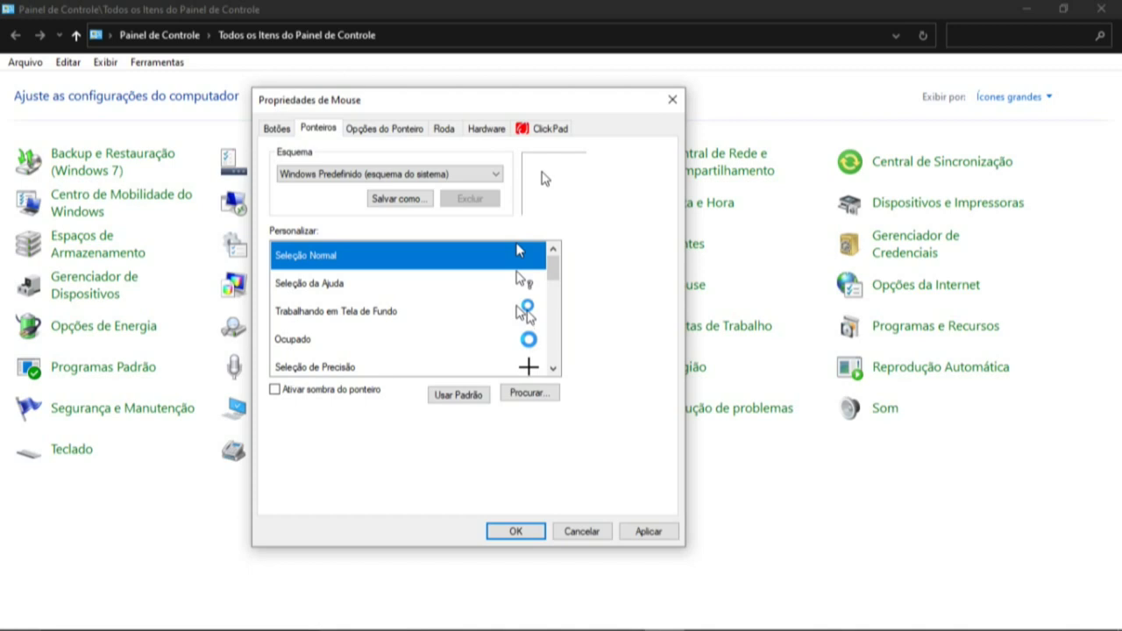
Replace the Trabalhando em Tela de Fundo pointer with the cursor file aero_arrow.cur
click(350, 311)
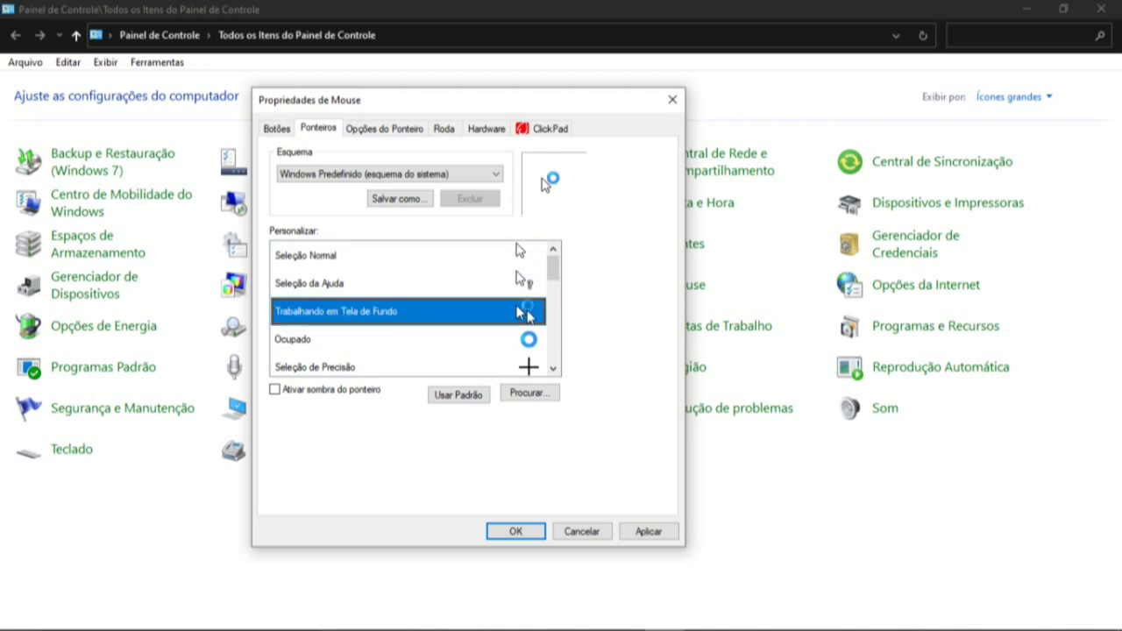
click(530, 395)
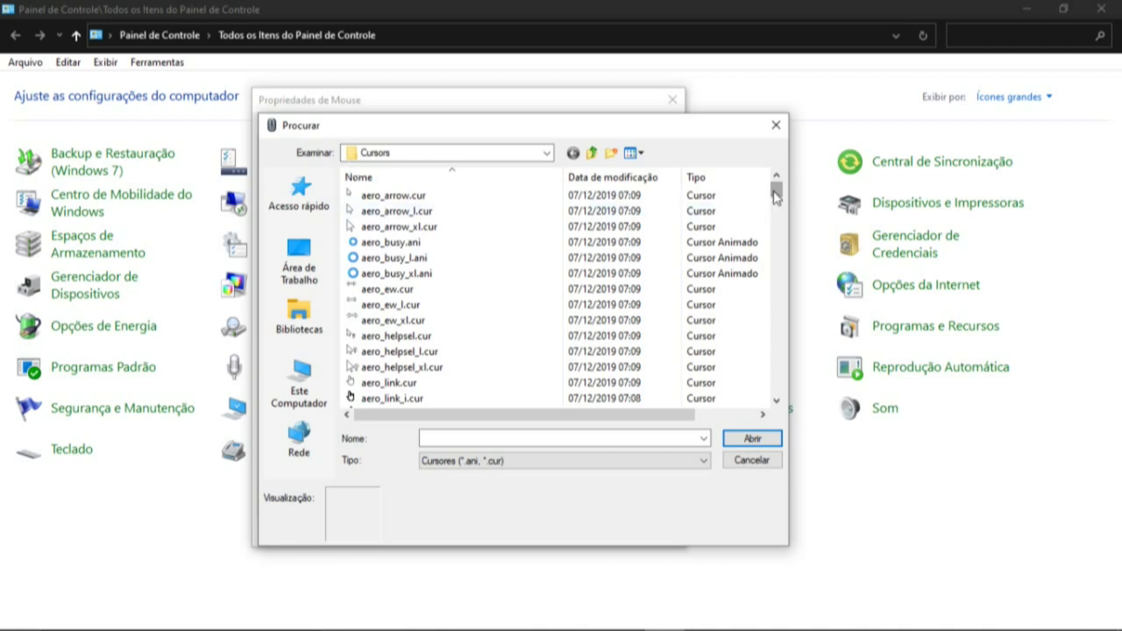
drag(775, 196, 777, 196)
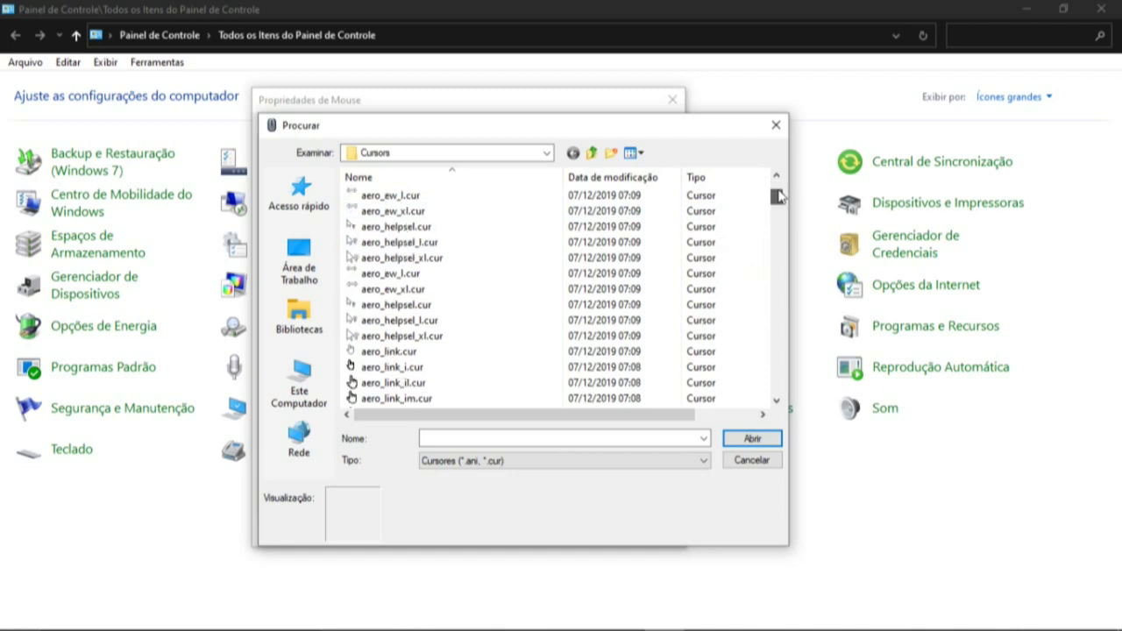
drag(779, 196, 777, 187)
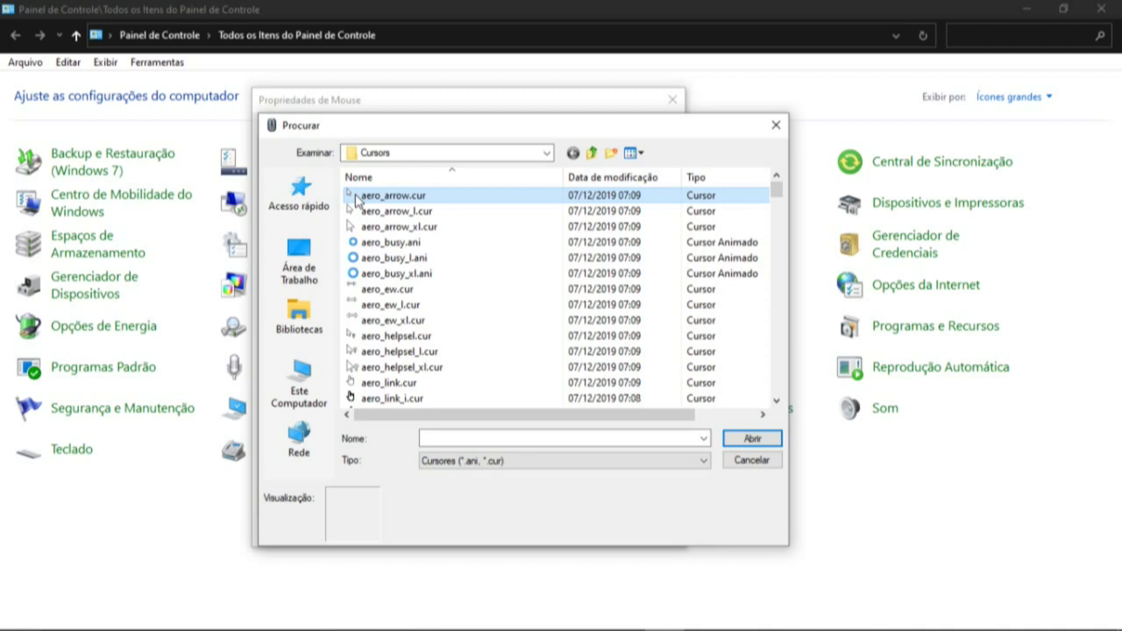
click(386, 195)
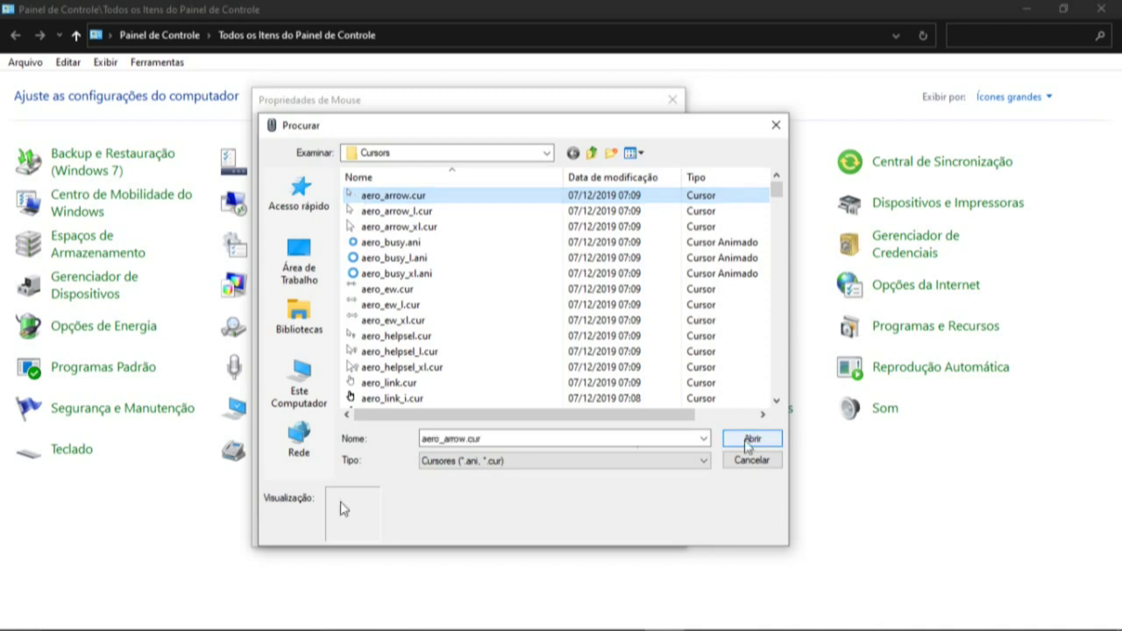
click(750, 441)
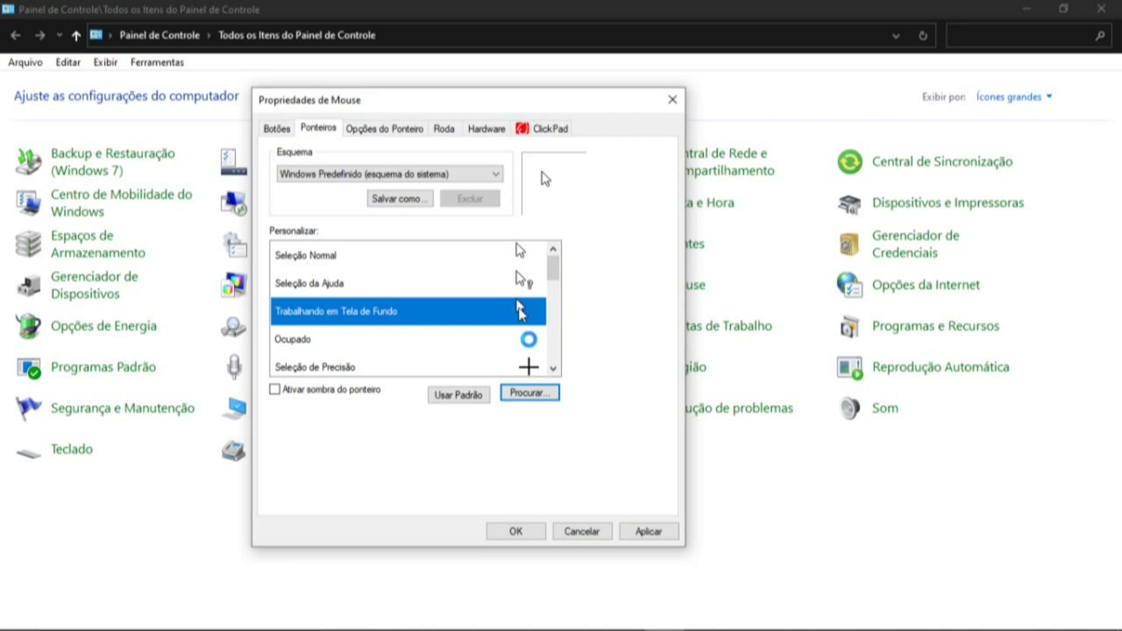
Look through the scheme's remaining pointers, down to Seleção de Pessoa and back to Seleção Normal
scroll(555, 285, down, 1)
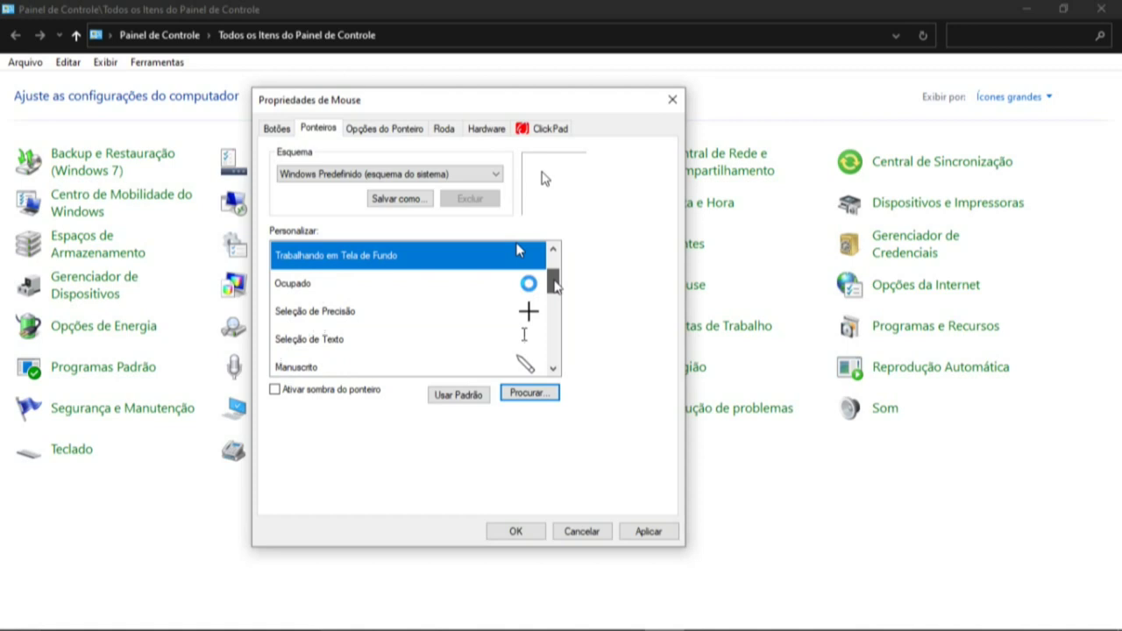
drag(555, 285, 558, 351)
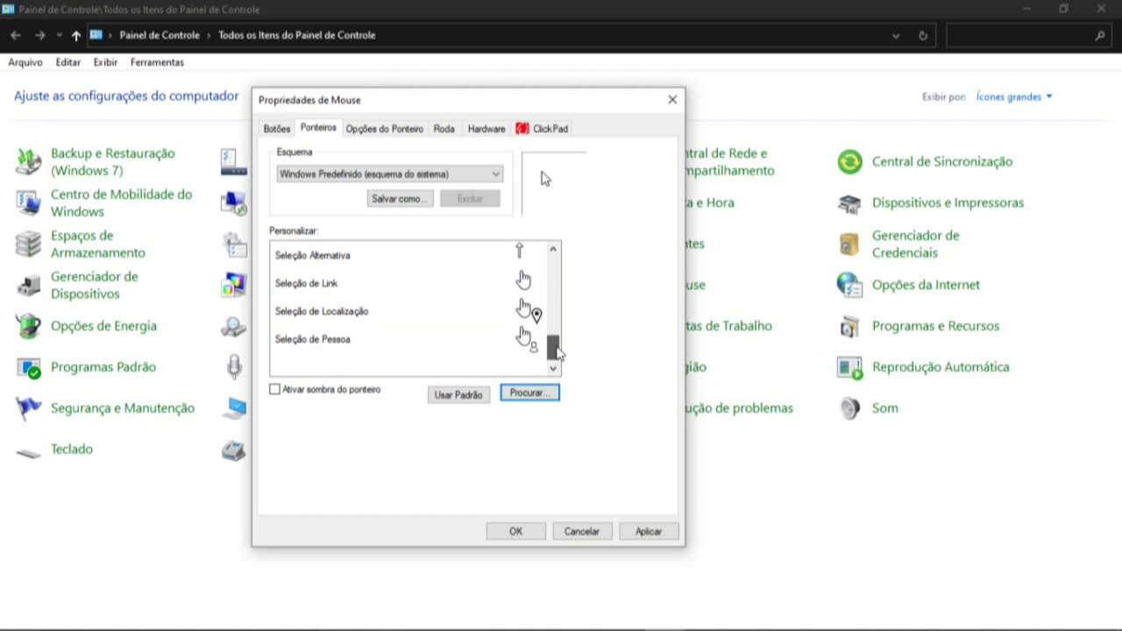
scroll(530, 314, up, 1)
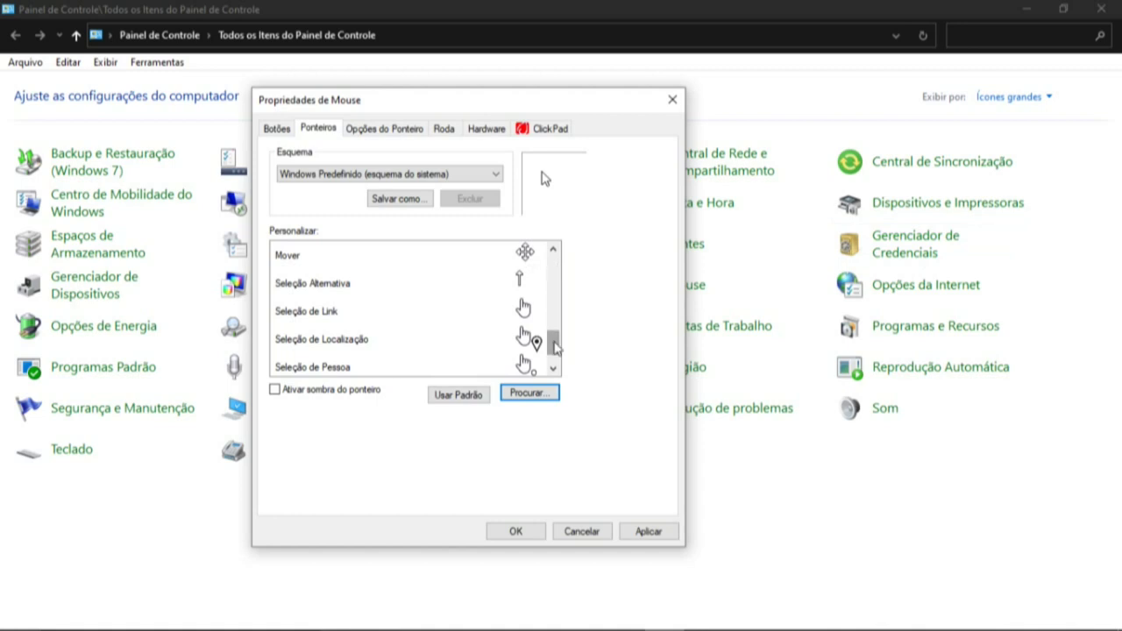
drag(556, 348, 577, 254)
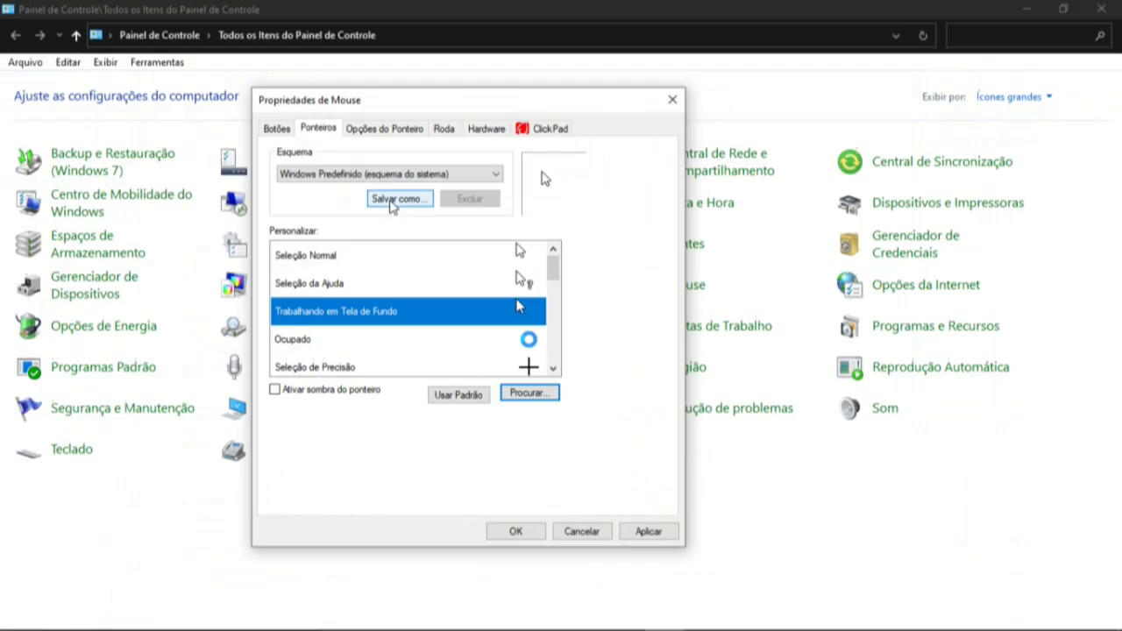
Save the customized pointer scheme as ESQUEMA NOVO and apply it
click(391, 201)
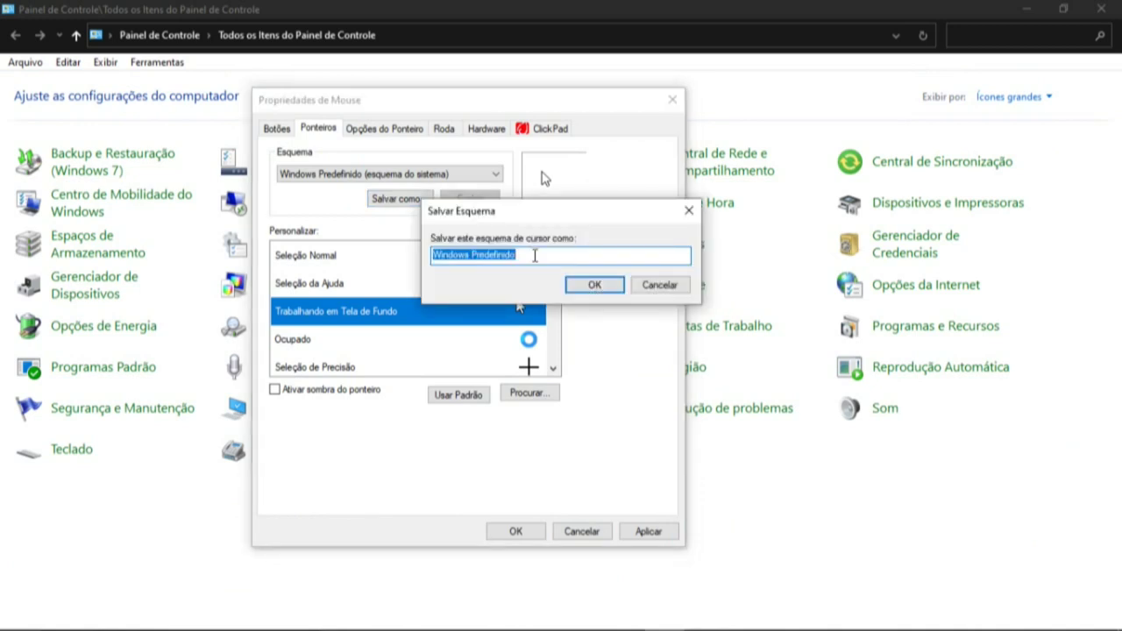
key(BackSpace)
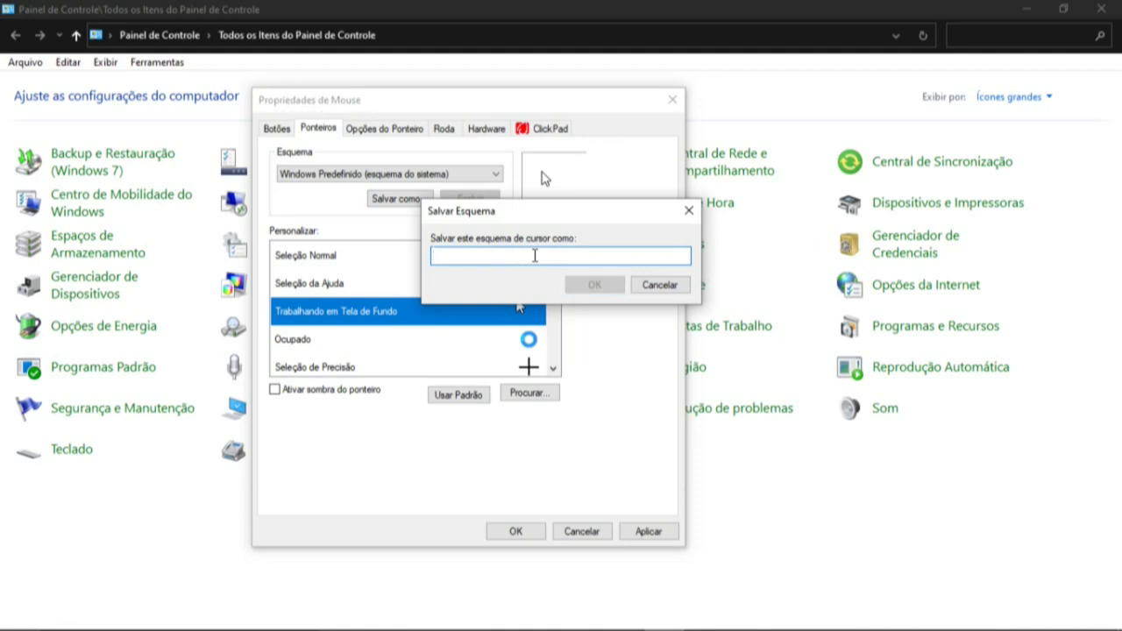
text(ESG)
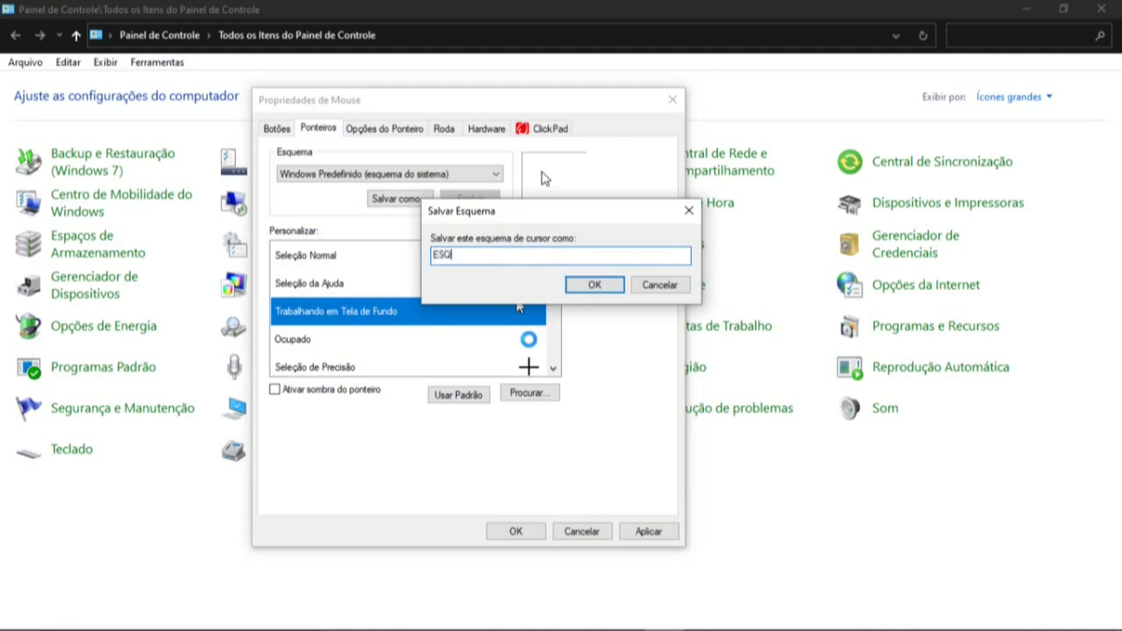
text(UEMA NOVO)
click(595, 285)
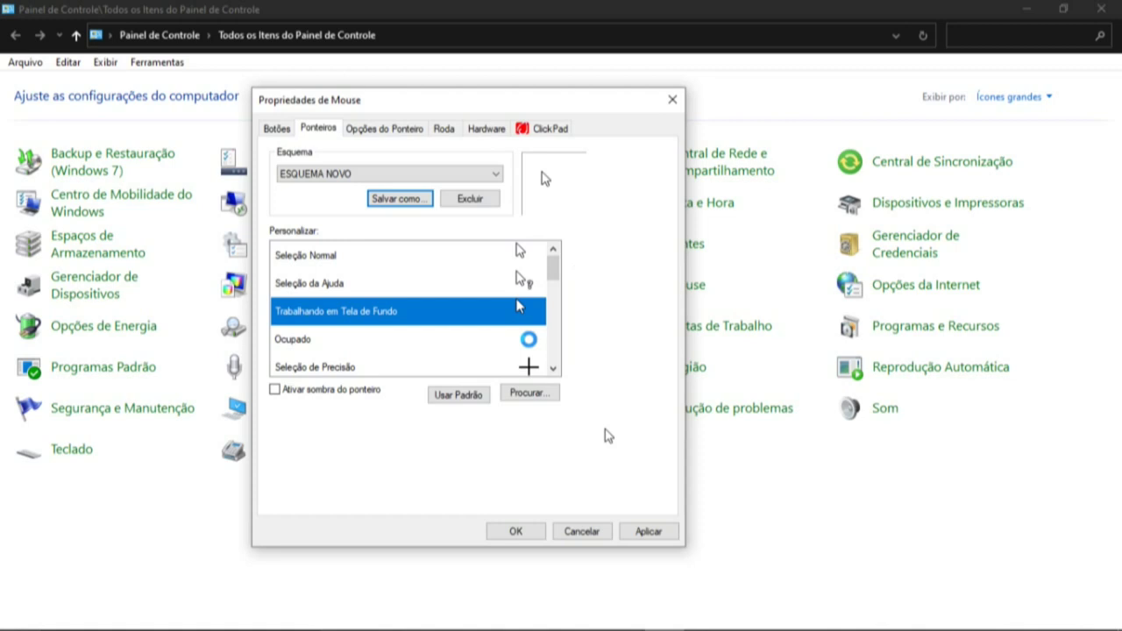
click(645, 532)
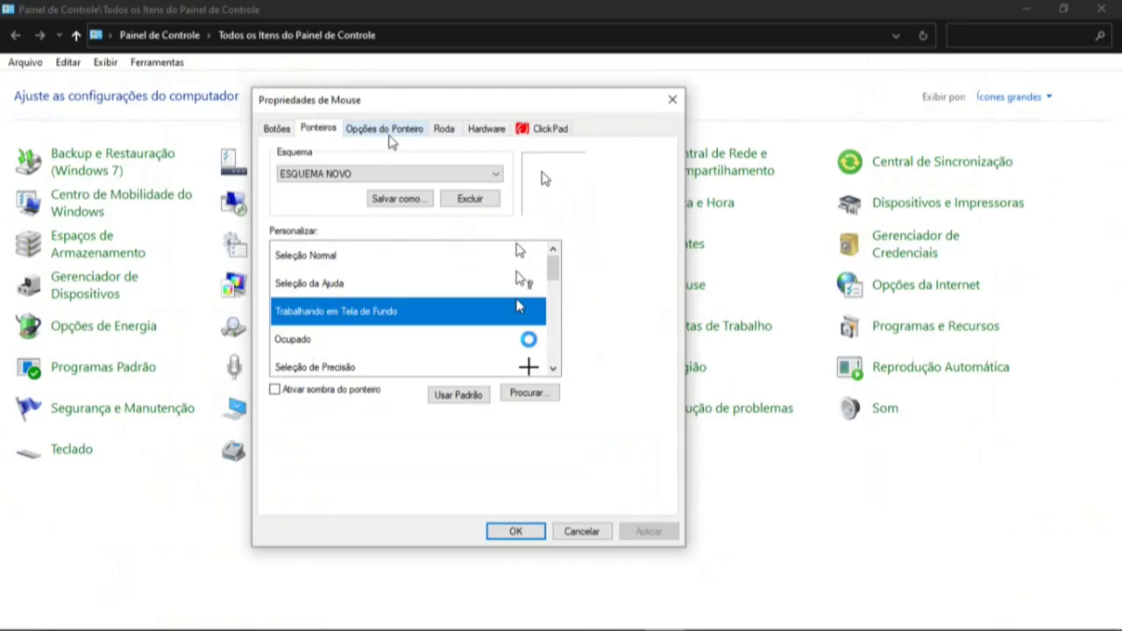
Try slower pointer speeds starting from Lenta, and bring the pointer speed back to the fastest setting, Rápida
click(393, 125)
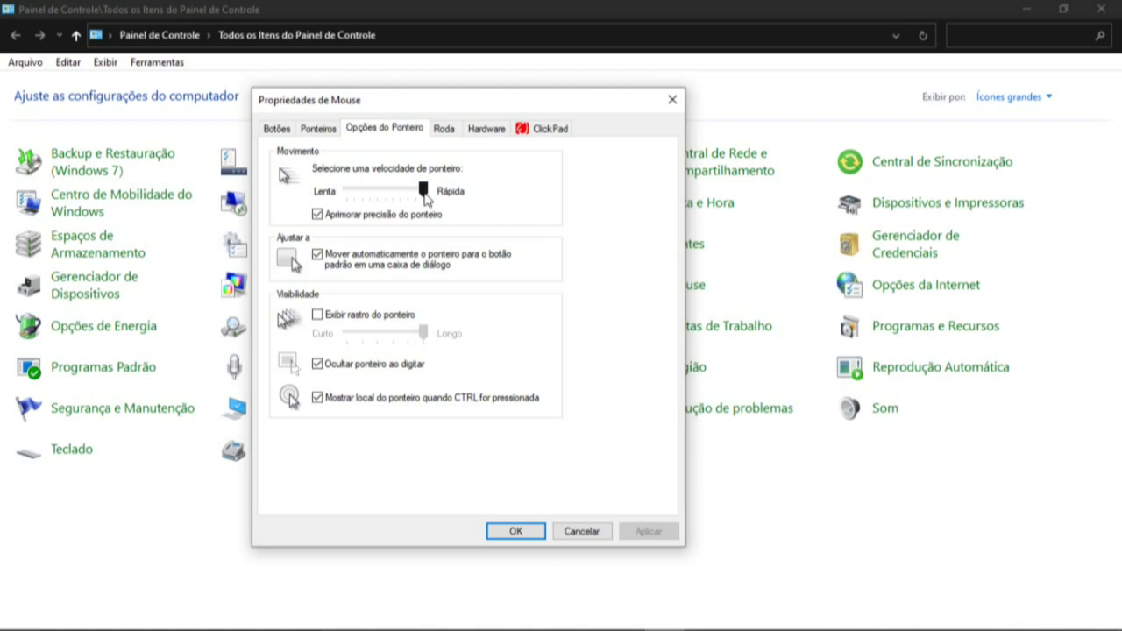
drag(425, 192, 348, 197)
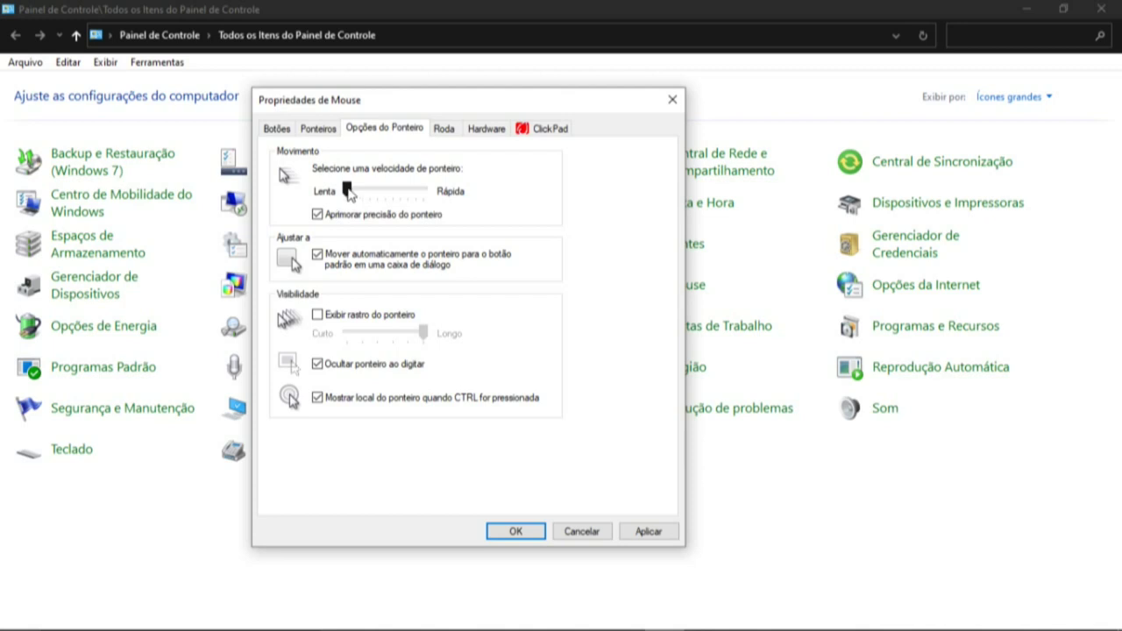
drag(348, 192, 355, 193)
drag(357, 193, 379, 194)
drag(379, 194, 426, 194)
Set the Synaptics ClickPad's own pointer speed to the fastest value, Rápido, and confirm the touchpad settings
click(547, 130)
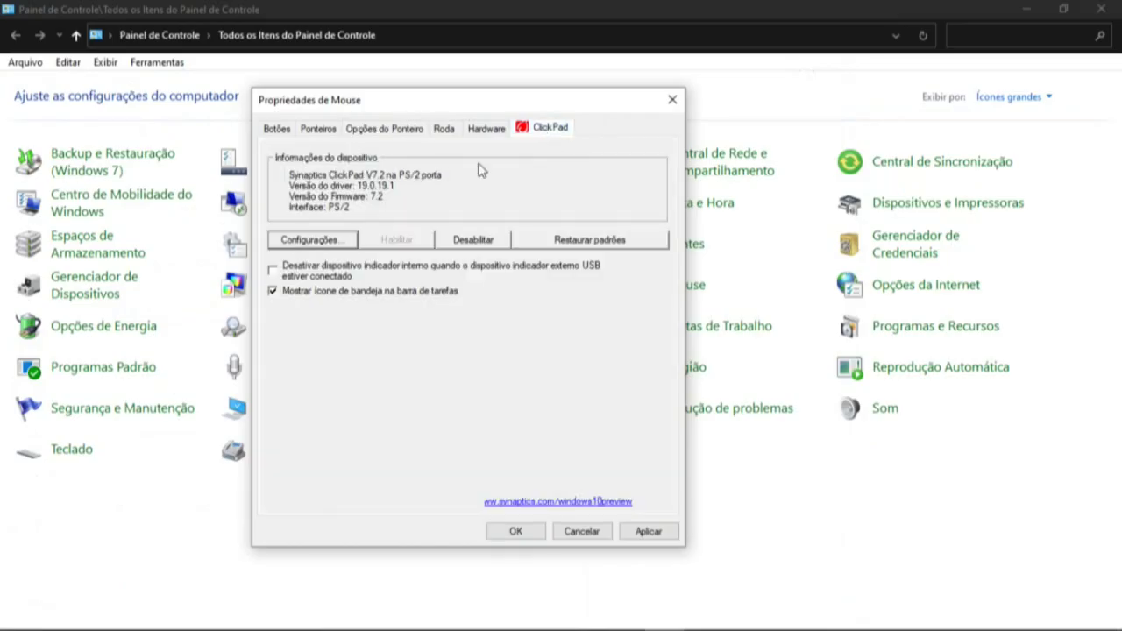
click(312, 242)
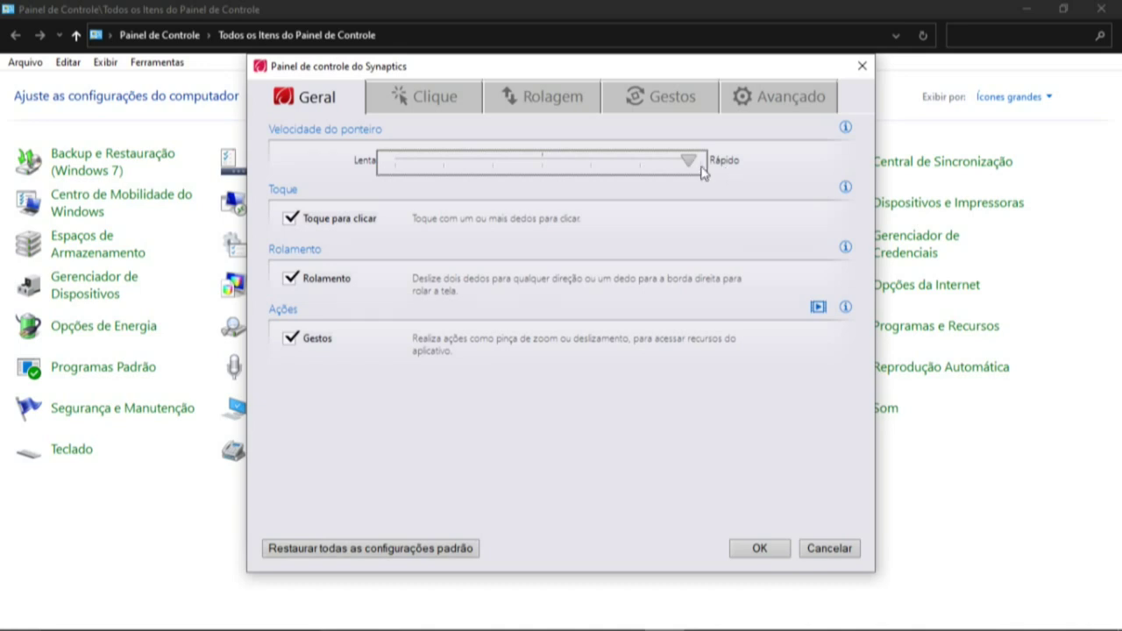
mouse_move(690, 161)
mouse_down()
mouse_move(545, 172)
mouse_move(699, 175)
mouse_up()
click(756, 547)
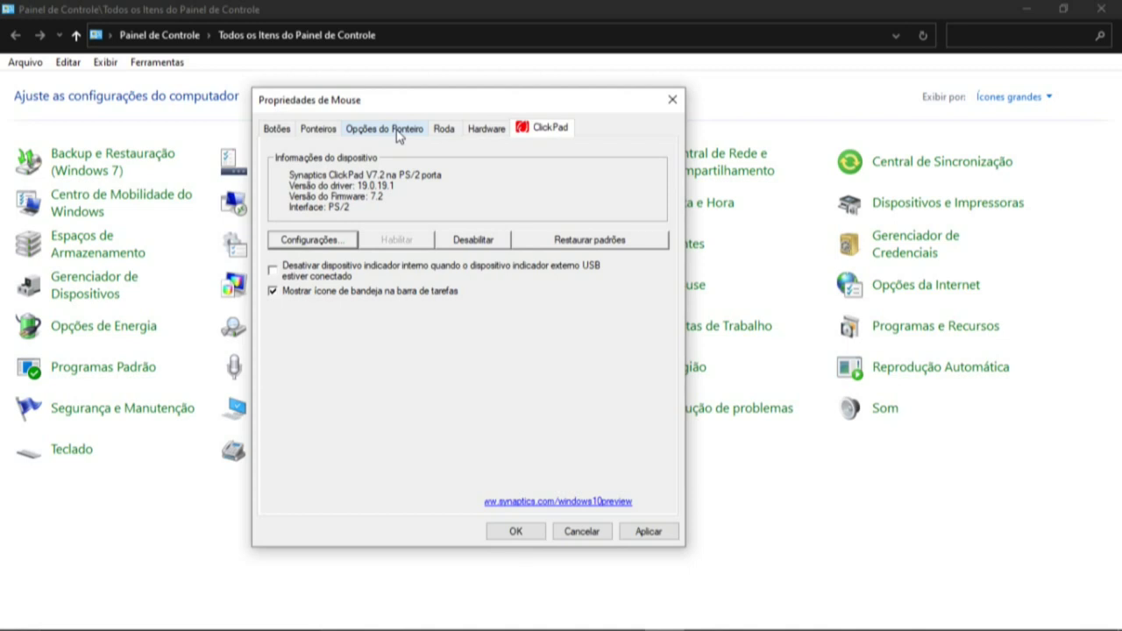
Switch Aprimorar precisão do ponteiro off and on again, then apply the pointer options and close the mouse properties
click(396, 130)
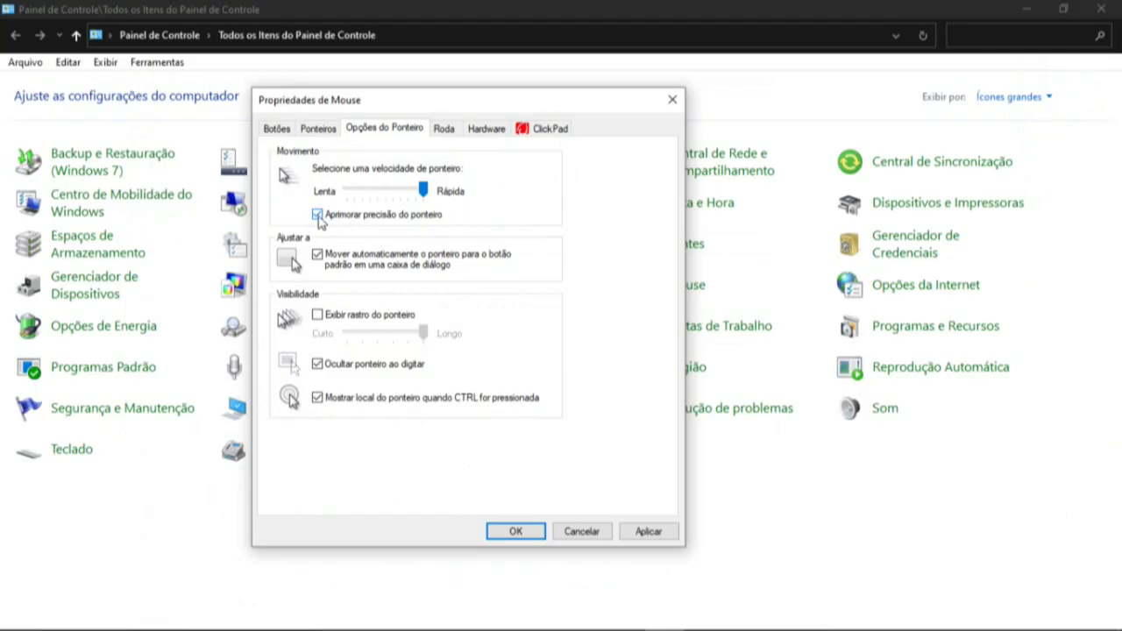
click(318, 215)
click(319, 216)
click(629, 529)
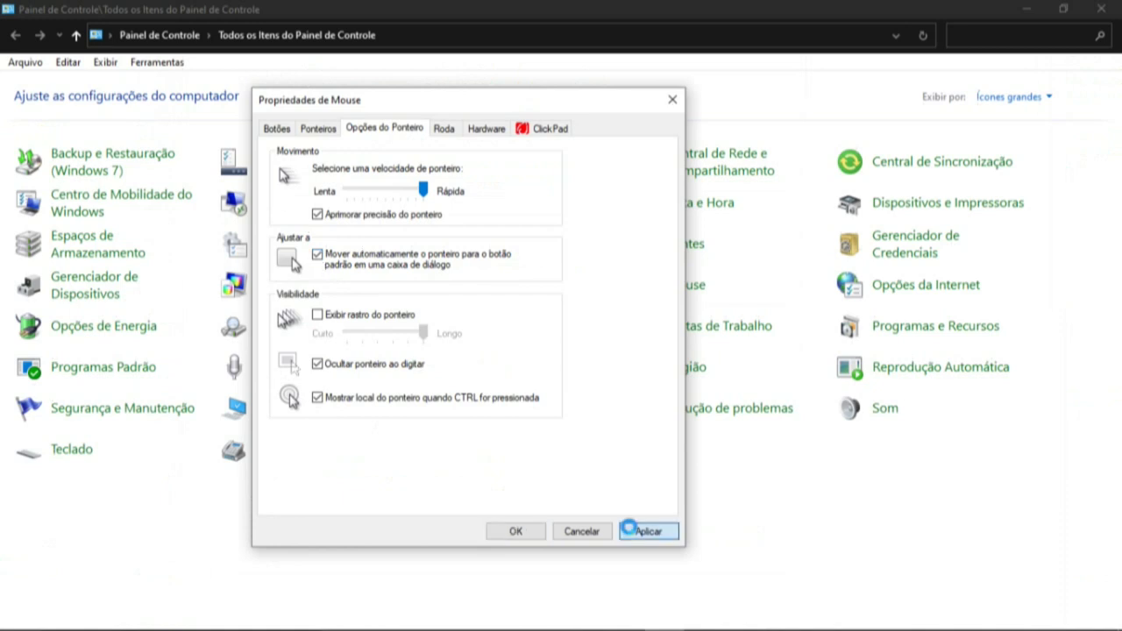
click(533, 531)
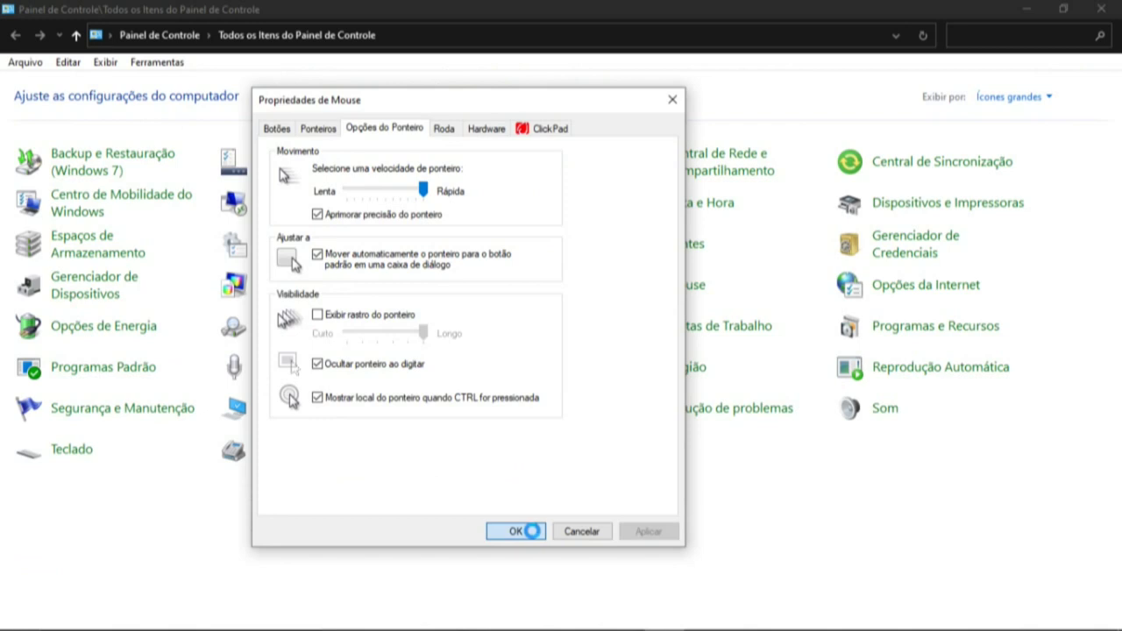
click(533, 531)
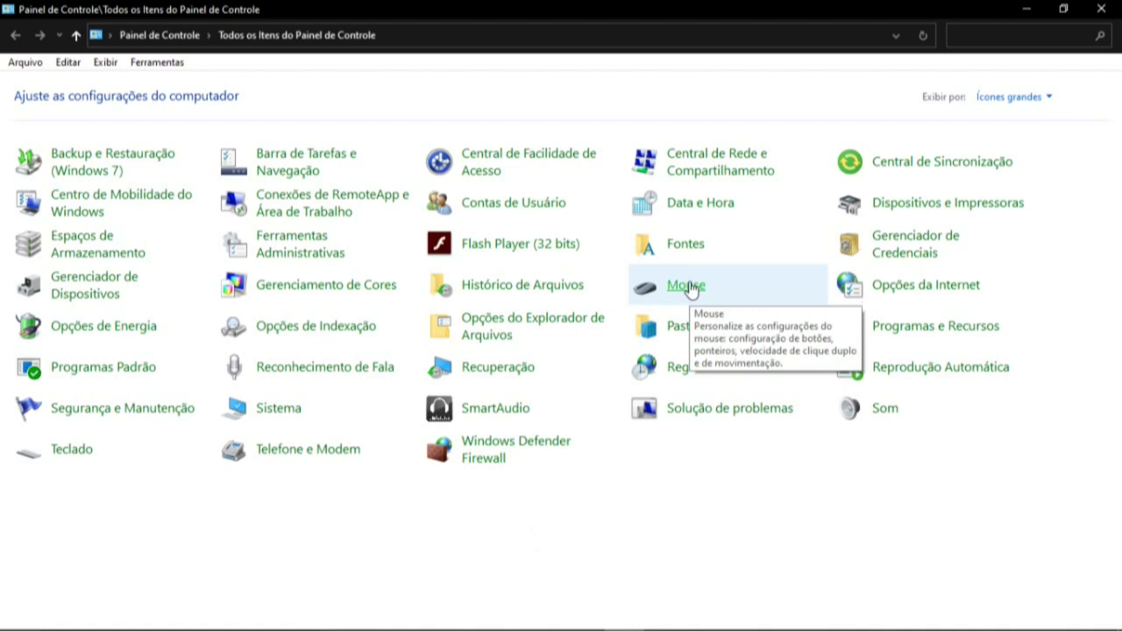
Reopen the mouse properties, disable automatic pointer movement to a dialog's default button, and save the change
click(691, 288)
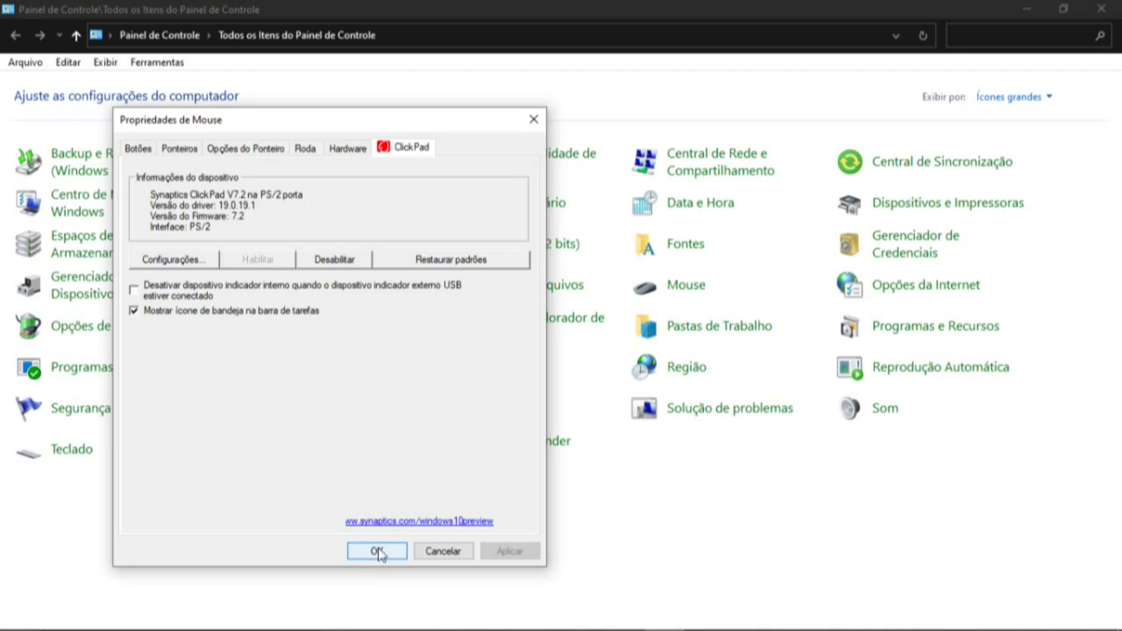
click(378, 551)
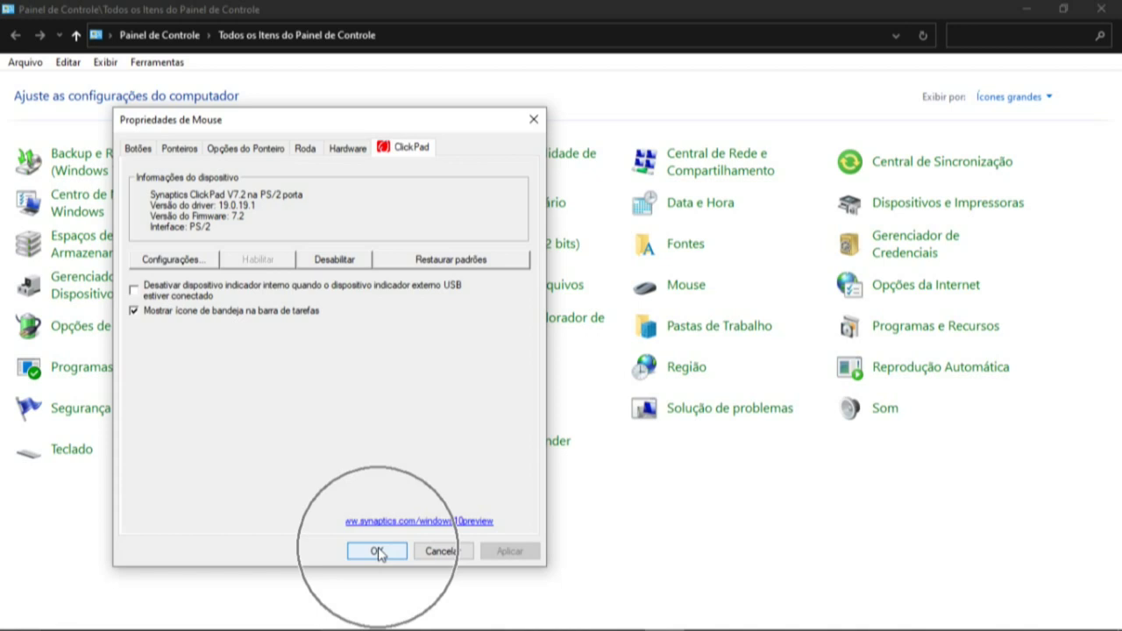
click(245, 149)
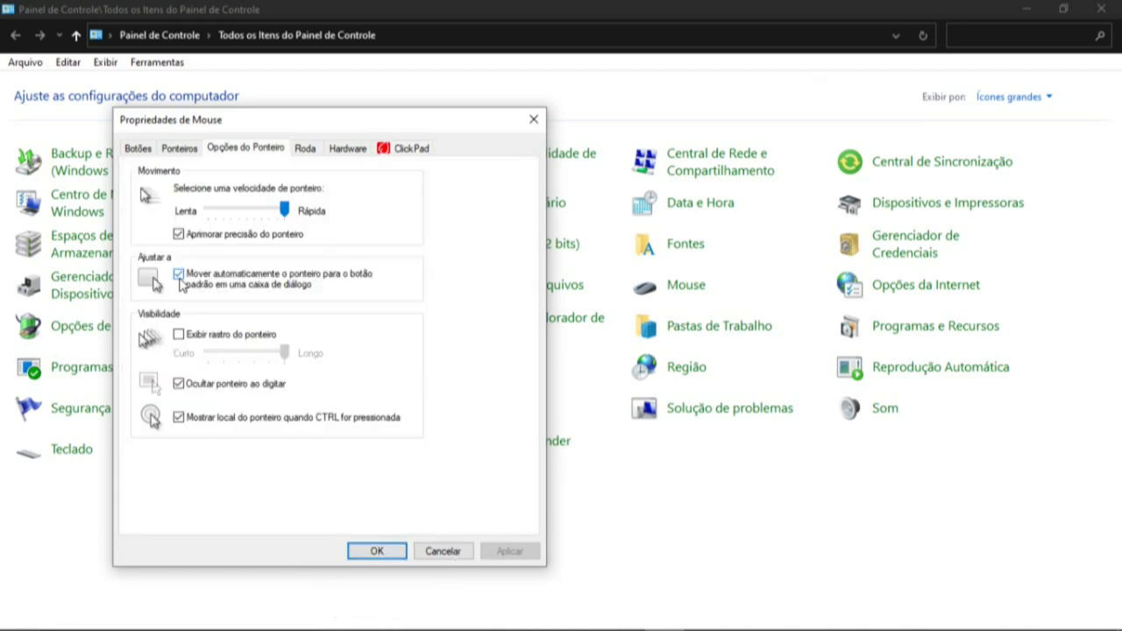
click(180, 277)
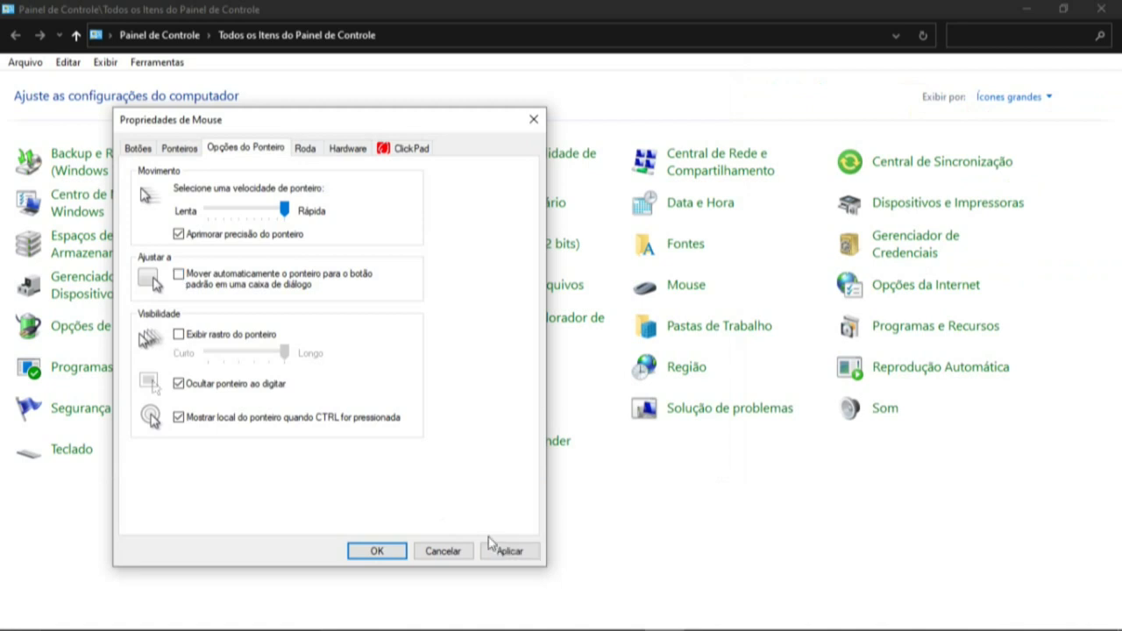
click(496, 550)
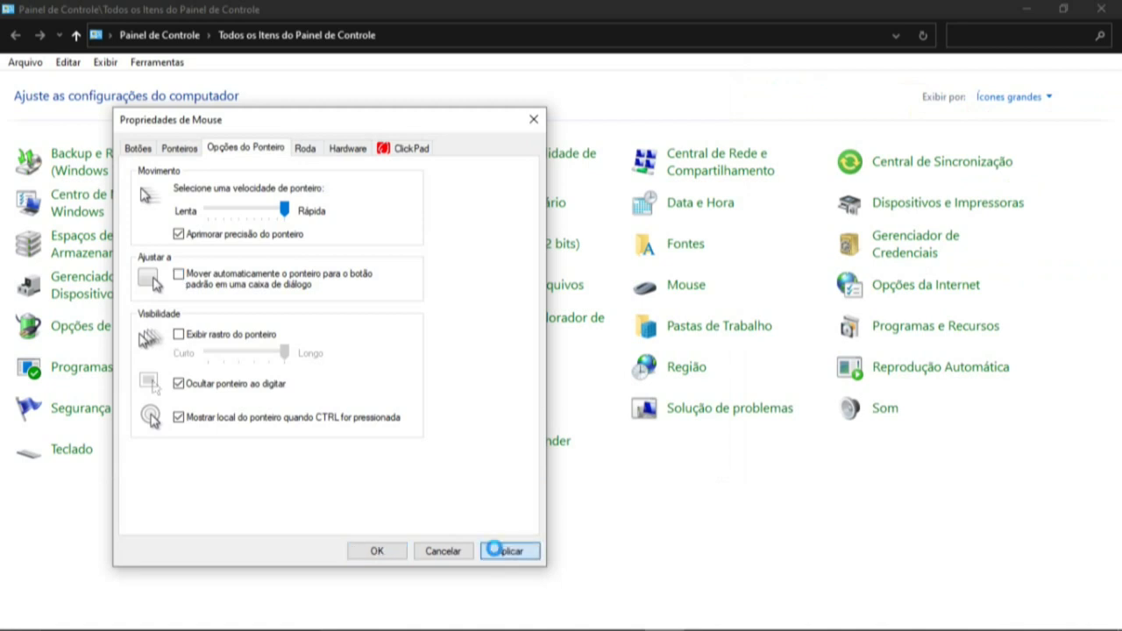
click(395, 551)
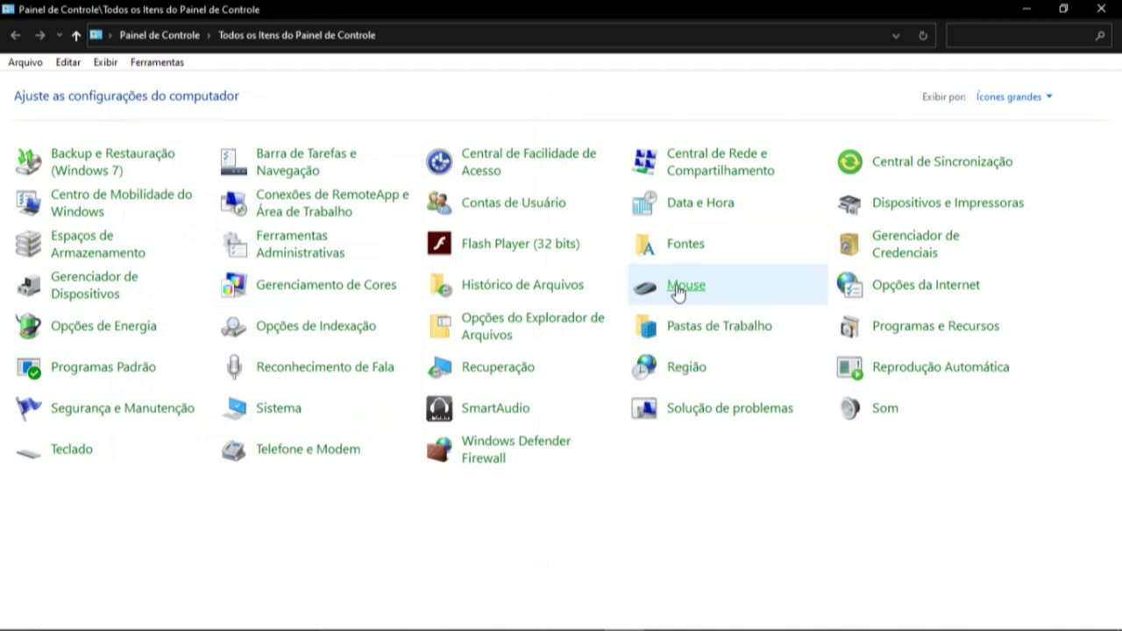
Reopen the mouse properties, reveal where the pointer is, and re-enable its automatic movement to a dialog's default button
click(678, 292)
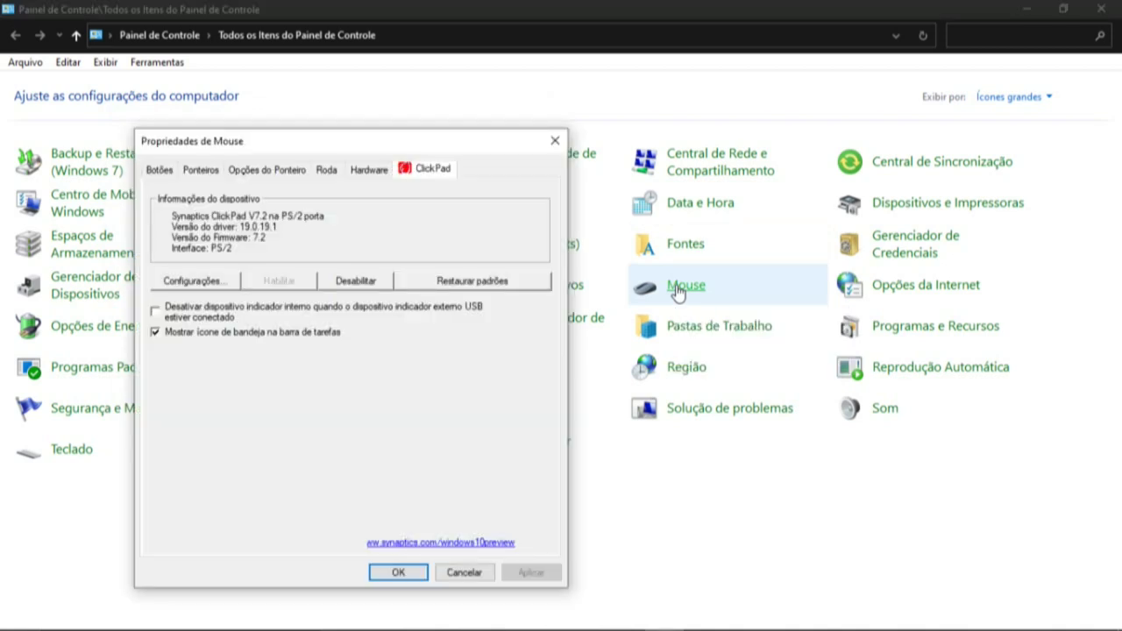
click(677, 292)
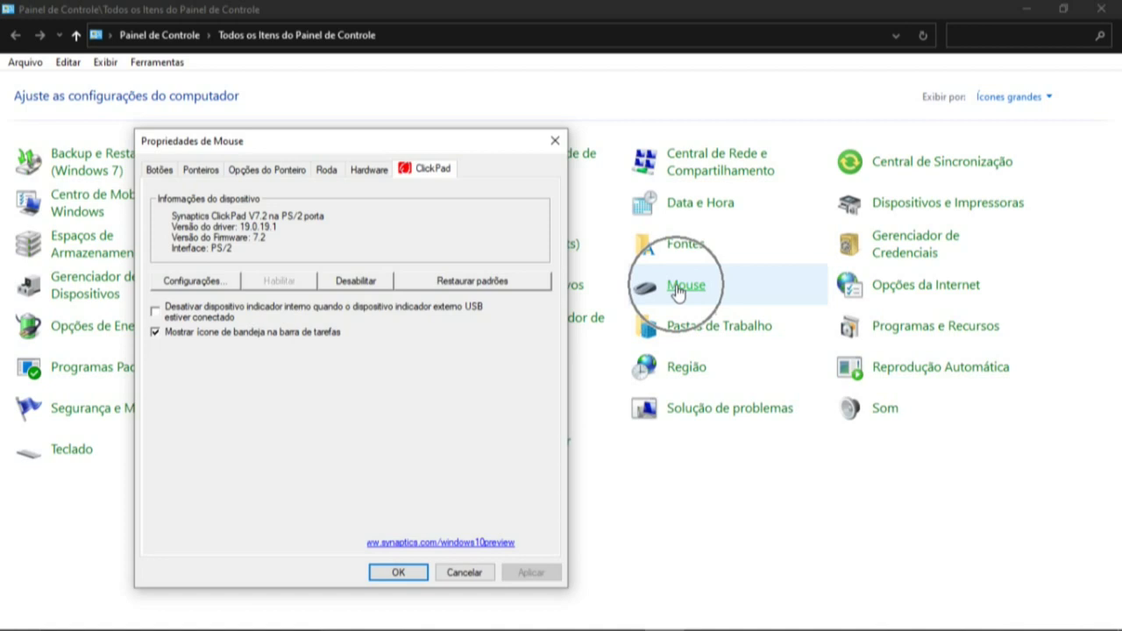
key(ctrl)
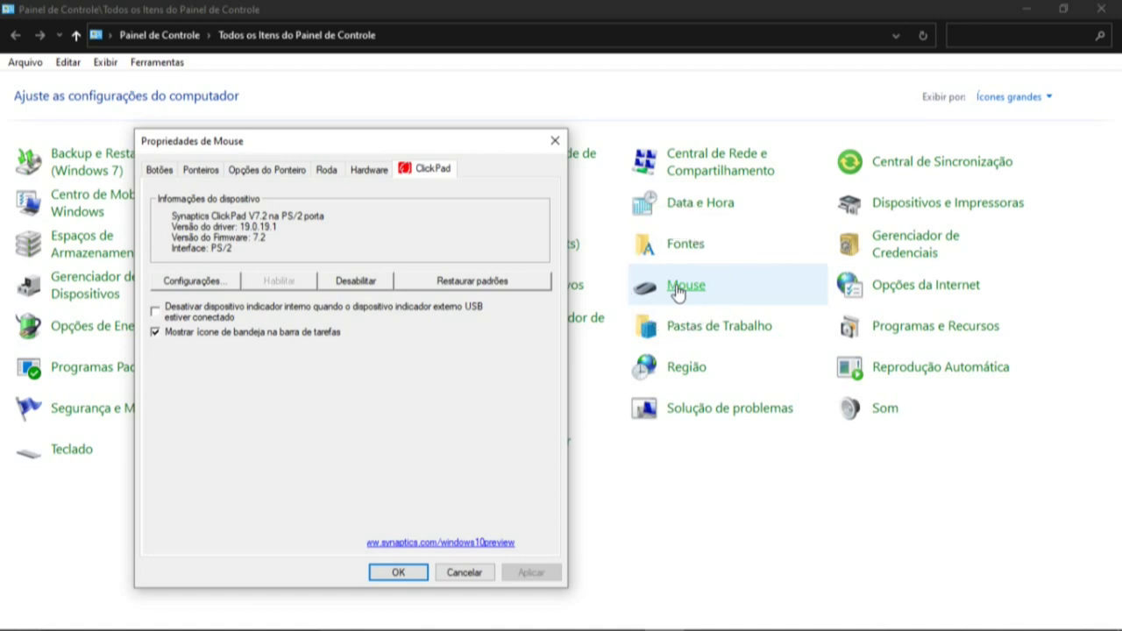
key(ctrl)
key(ctrl)
key(ctrl)
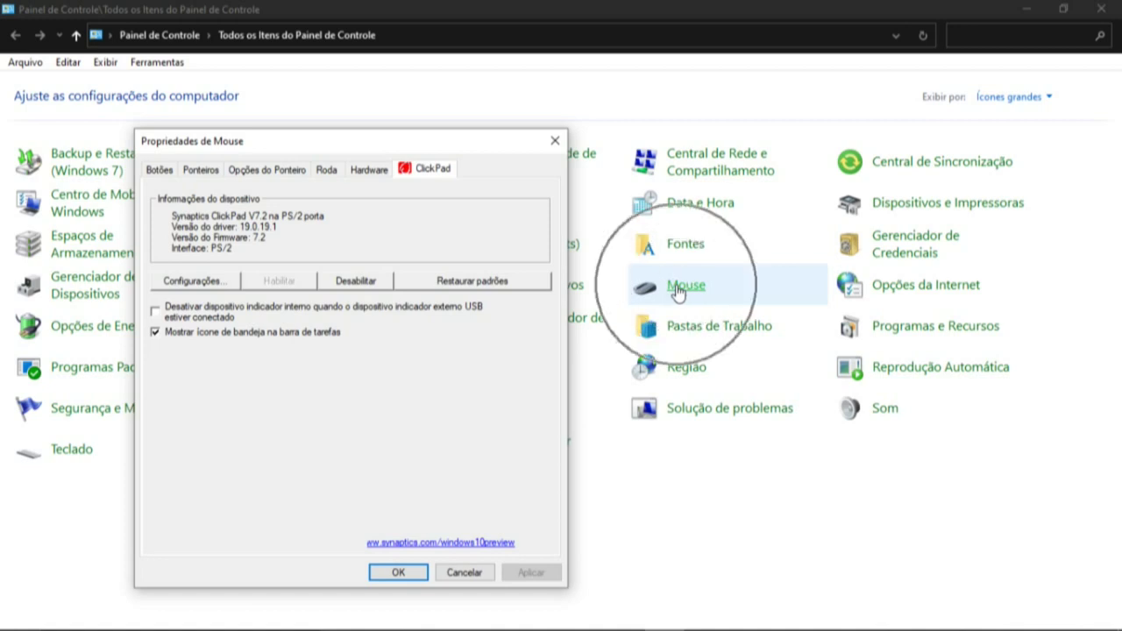
key(ctrl)
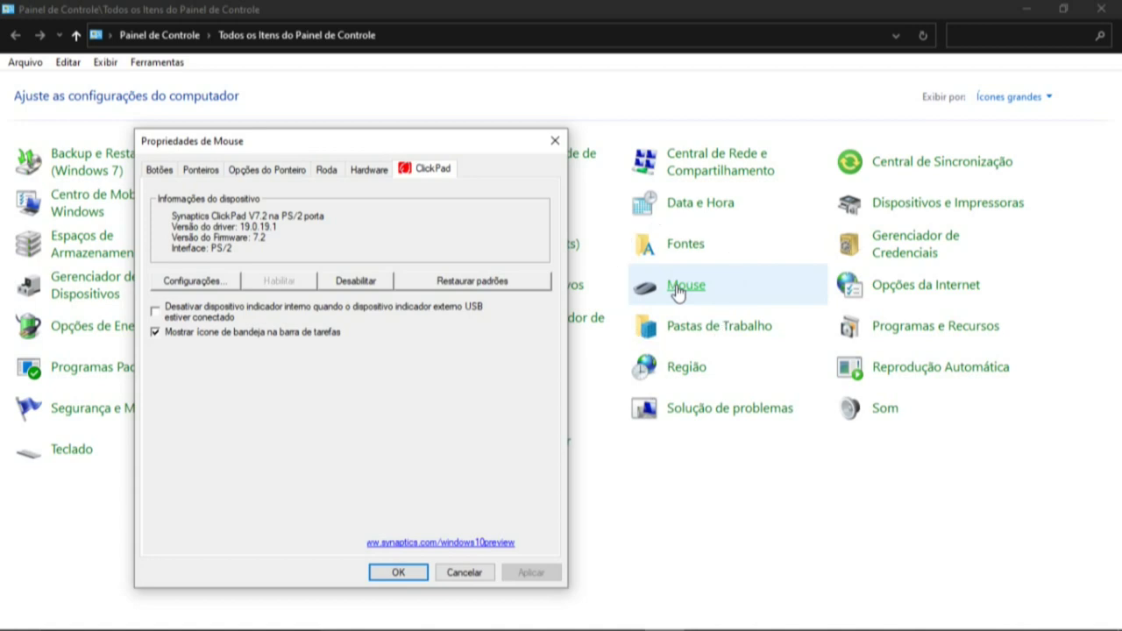
click(261, 171)
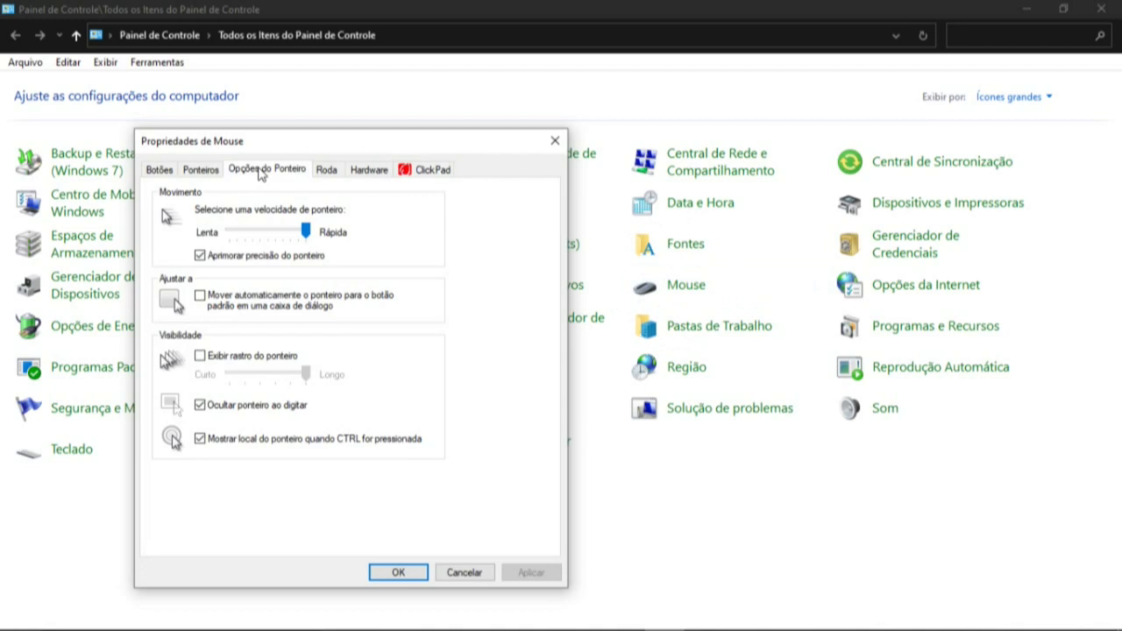
click(201, 297)
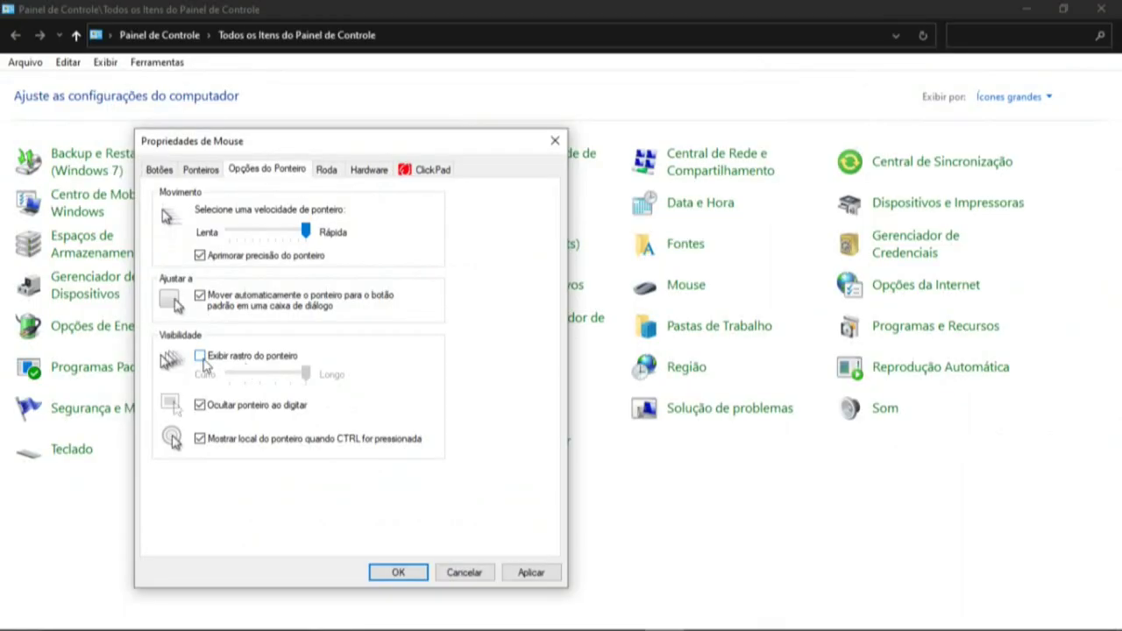
Try out the pointer trail at several lengths between Curto and Longo, and turn the trail off again
click(200, 356)
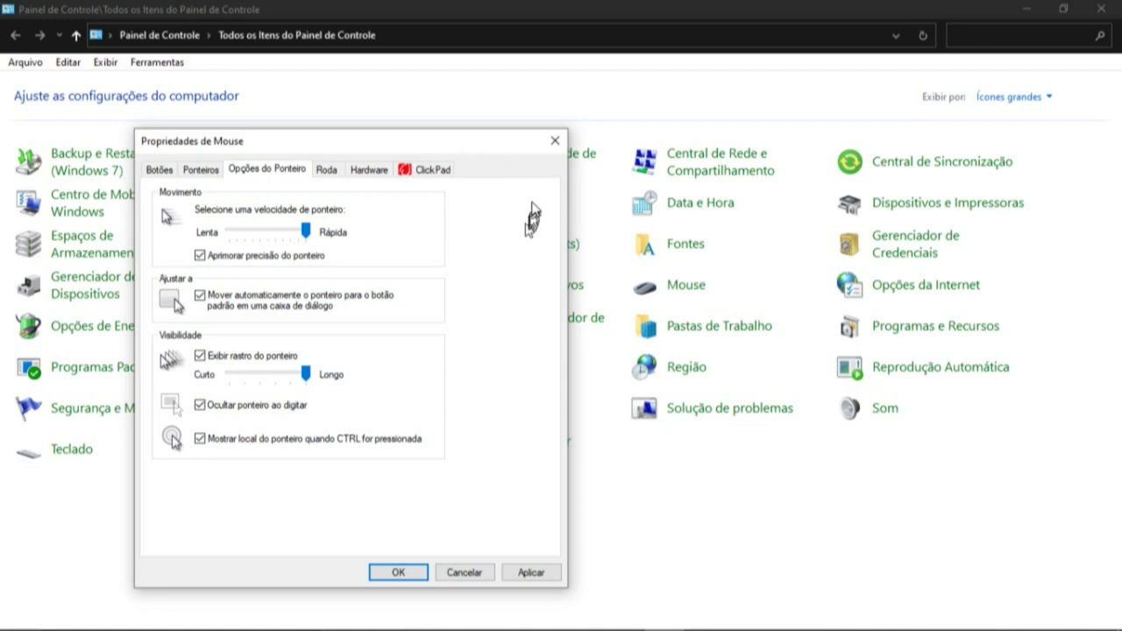
drag(306, 374, 230, 377)
drag(230, 378, 266, 388)
drag(258, 374, 261, 377)
drag(260, 377, 257, 374)
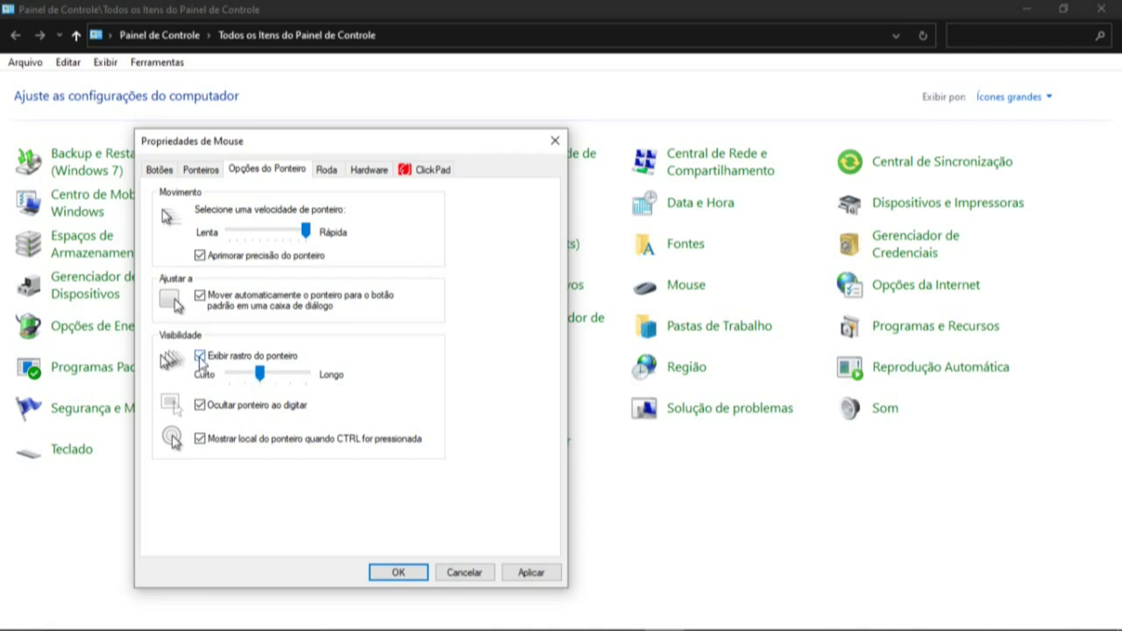
click(200, 358)
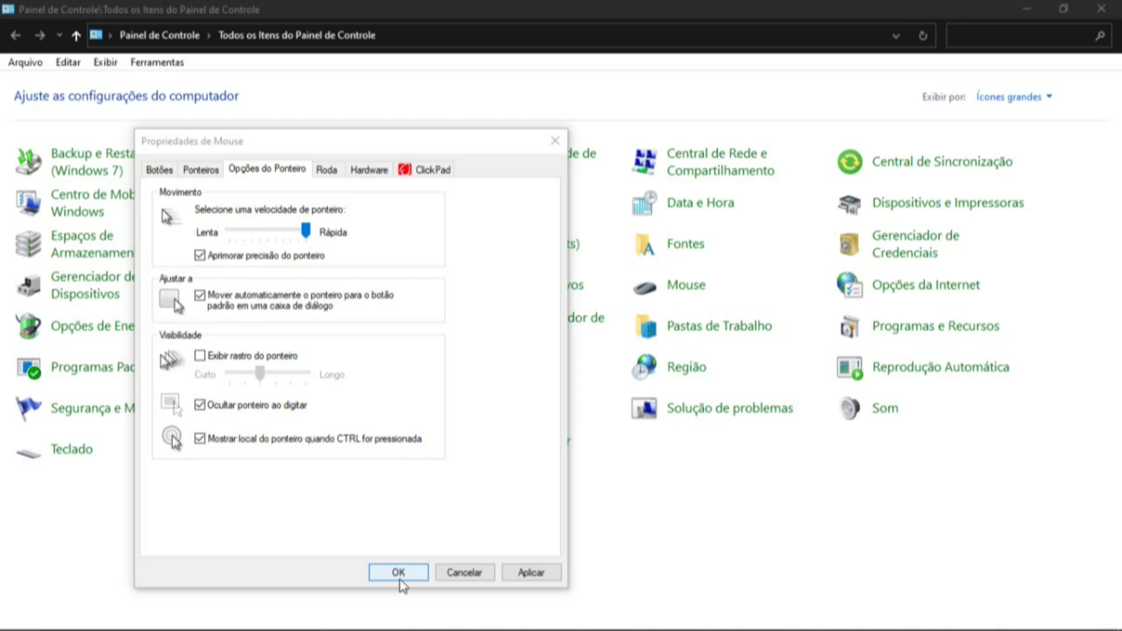
Test the CTRL pointer-location highlight at different places on the screen and apply the pointer options
key(ctrl)
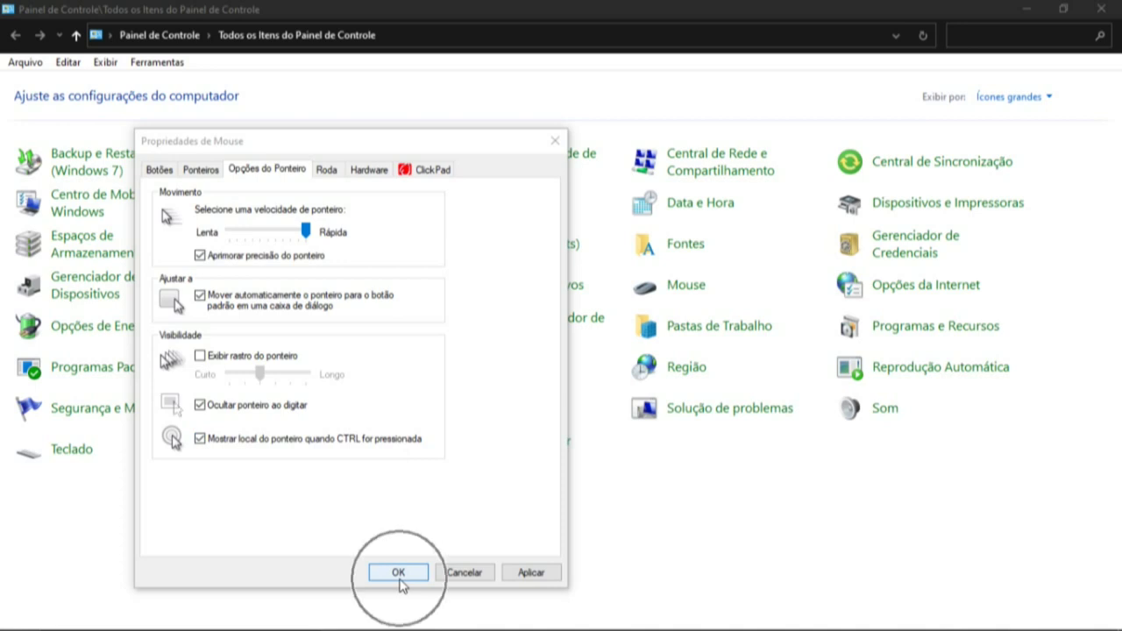
key(ctrl)
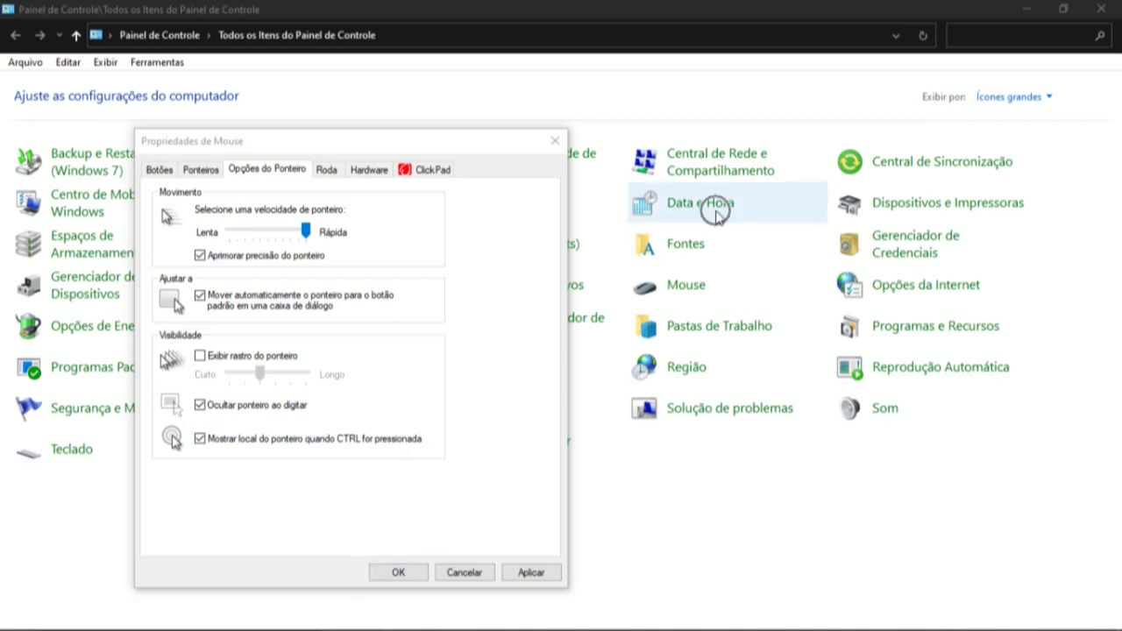
key(ctrl)
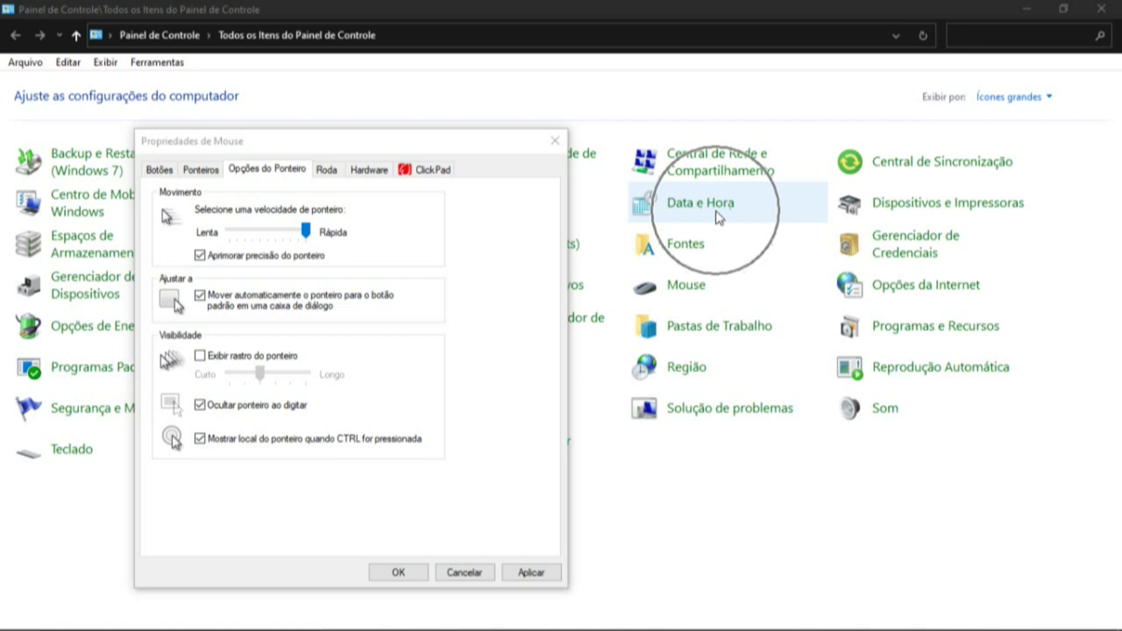
key(ctrl)
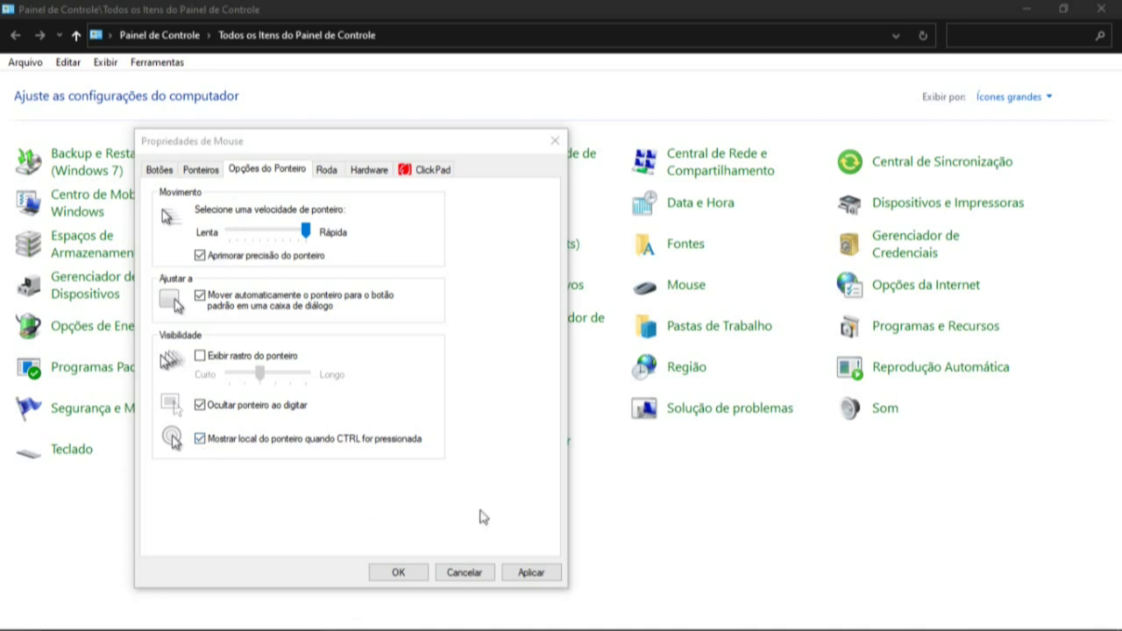
click(530, 572)
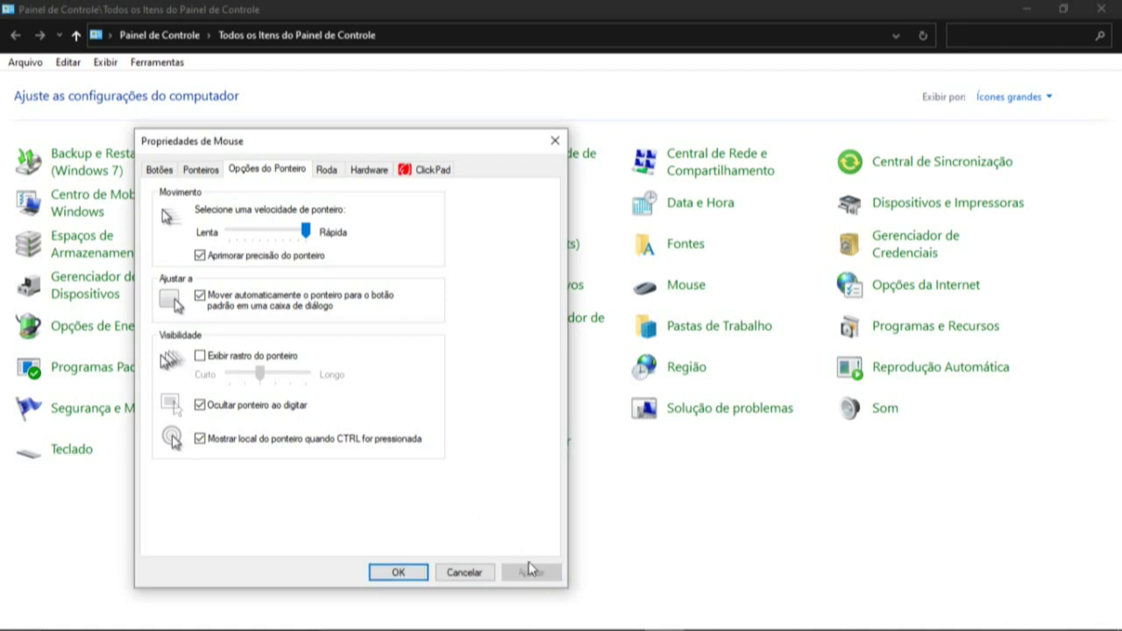
Show the mouse wheel settings, and try out scrolling up and down through the folder tree in File Explorer
click(327, 172)
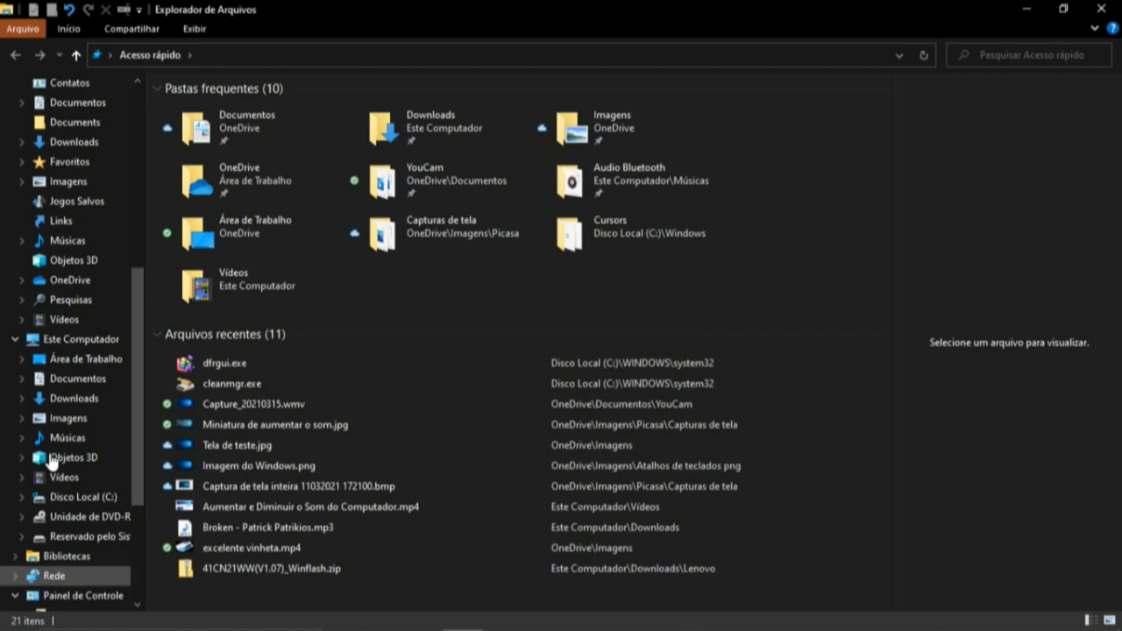
drag(138, 399, 147, 288)
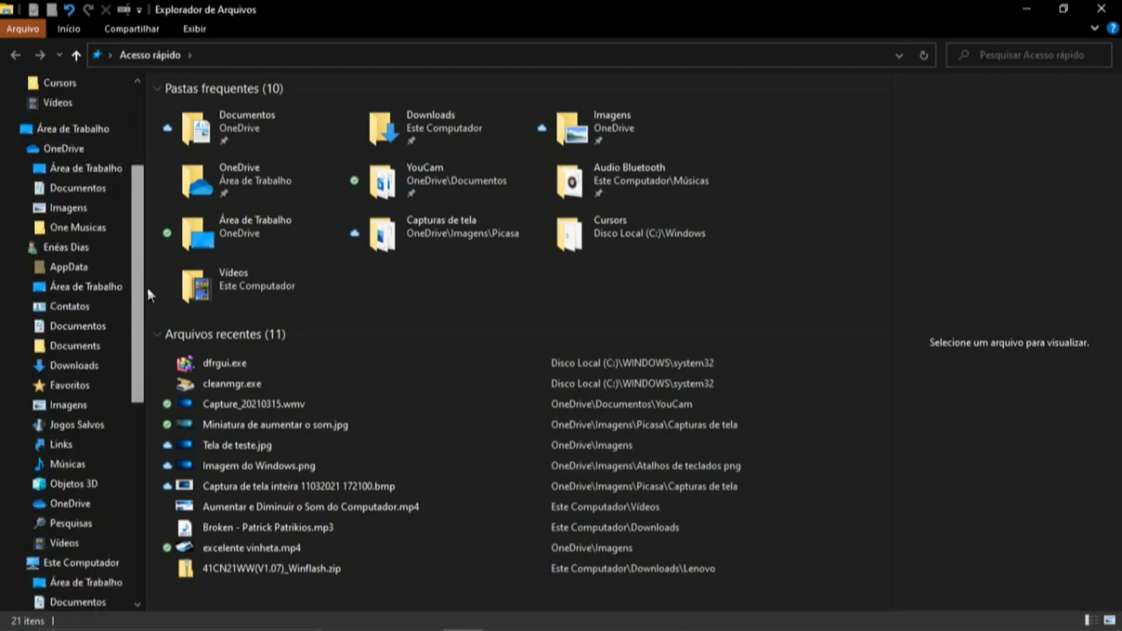
drag(147, 287, 146, 418)
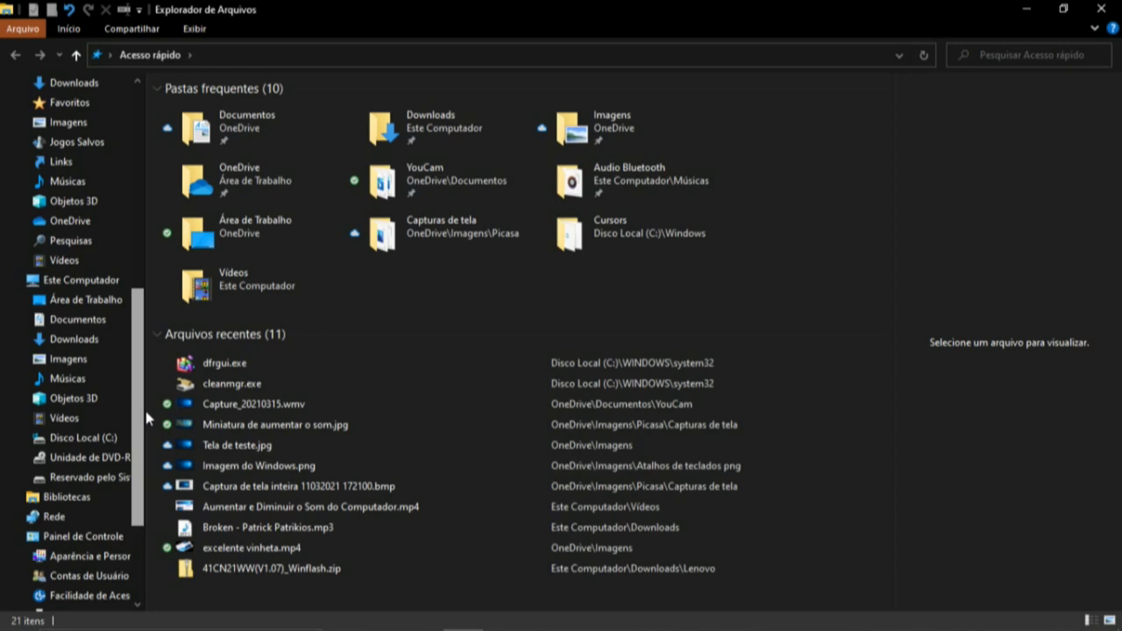
drag(146, 411, 145, 150)
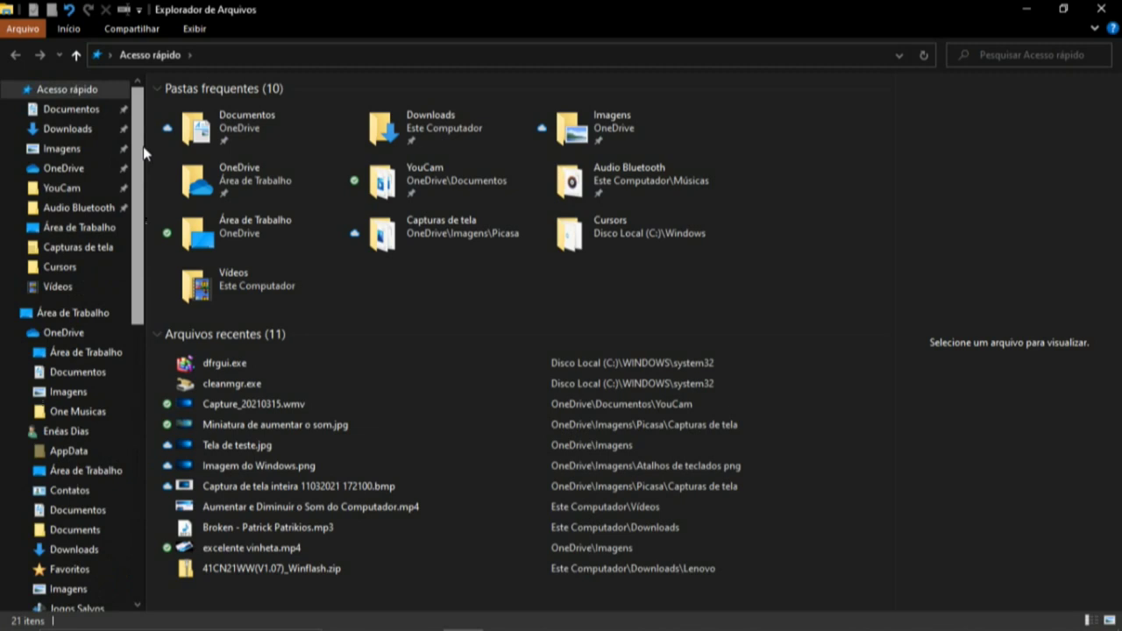
drag(145, 151, 145, 331)
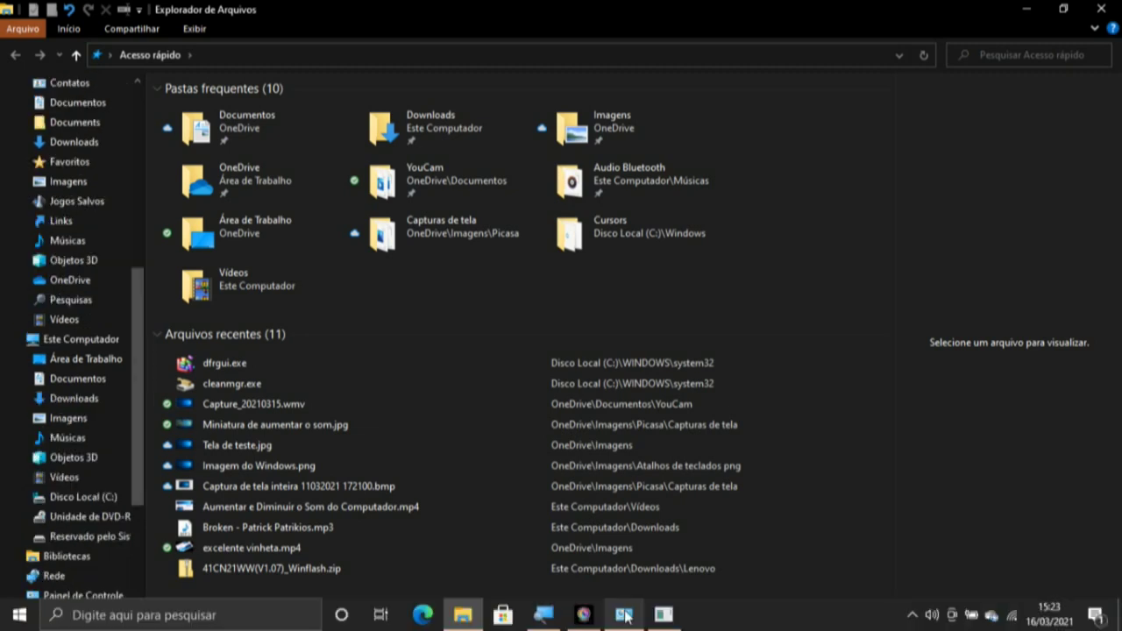
Switch back to the mouse properties, review and accept the general Synaptics ClickPad settings, and save the mouse configuration
click(624, 615)
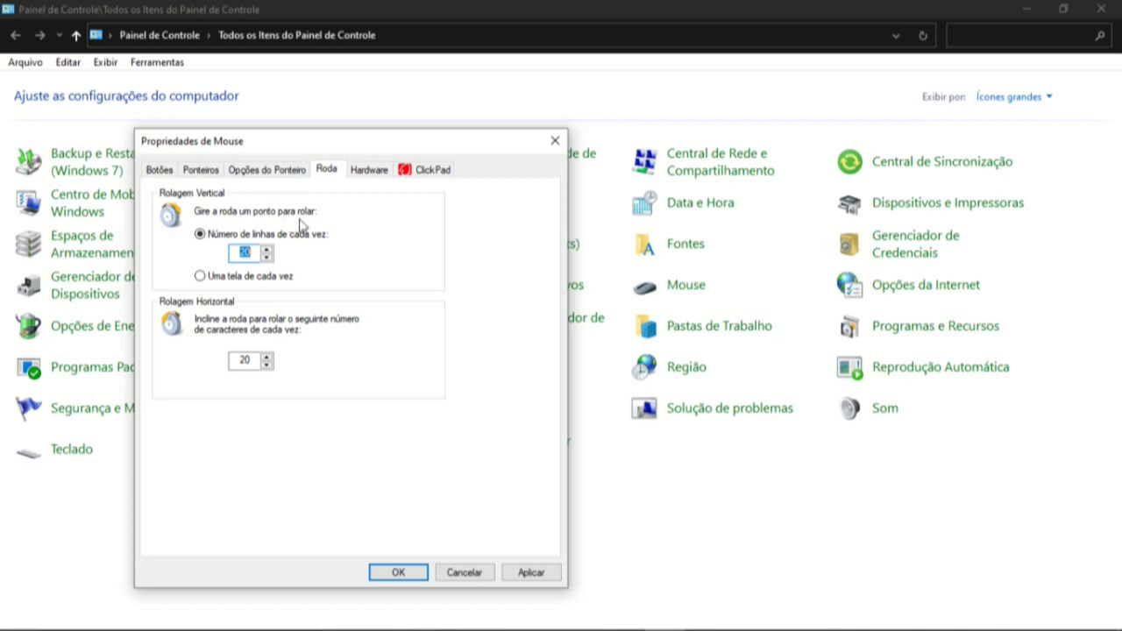
click(435, 175)
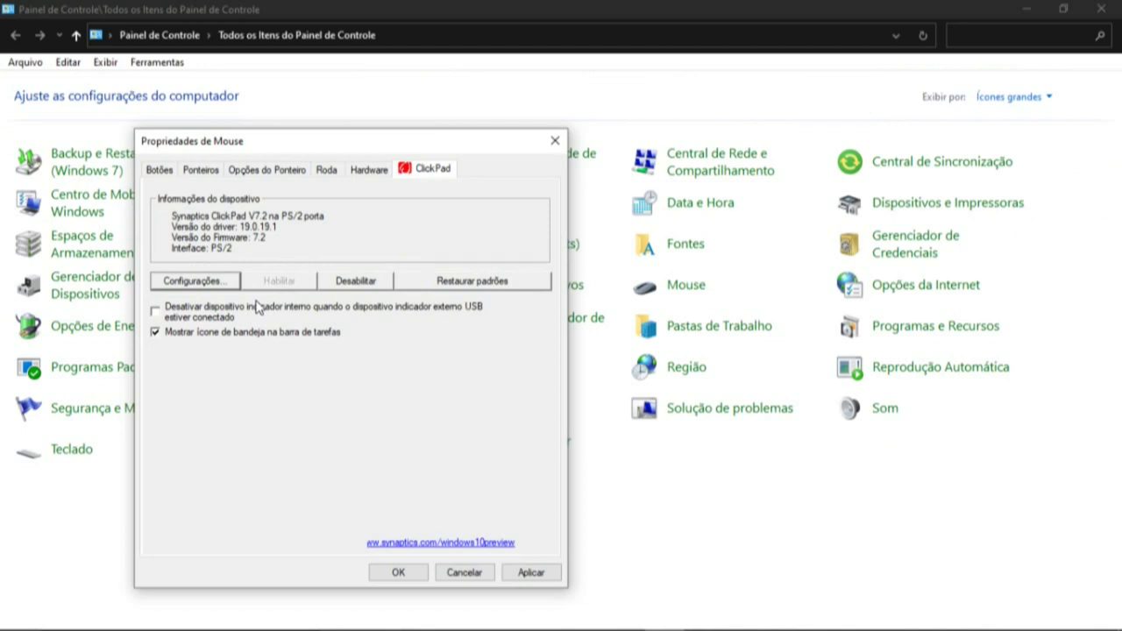
click(209, 282)
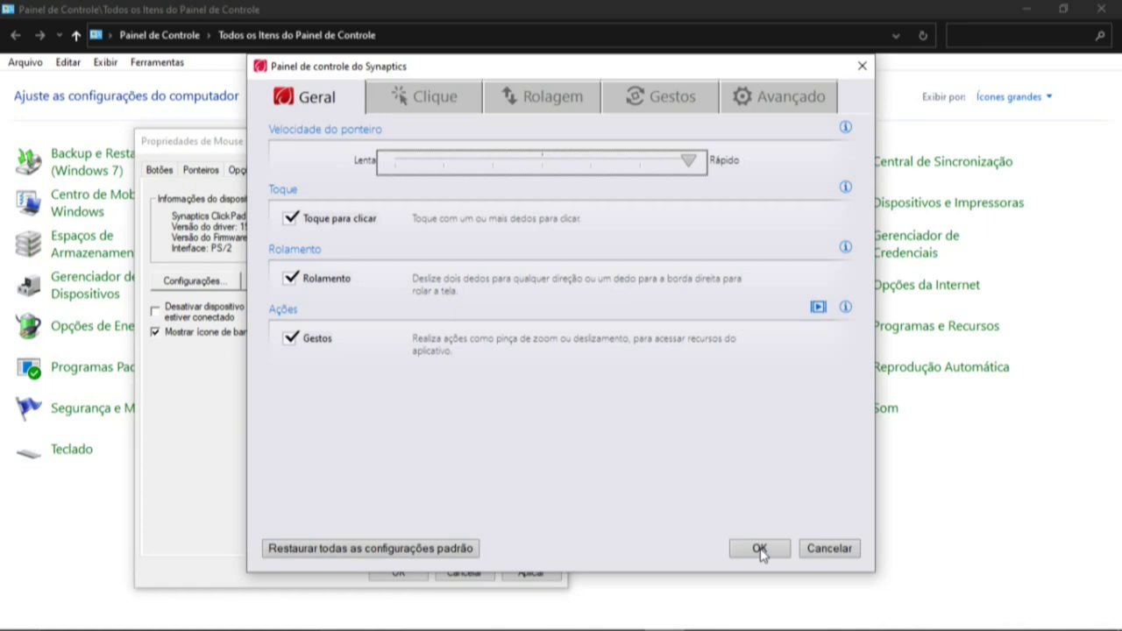
click(759, 549)
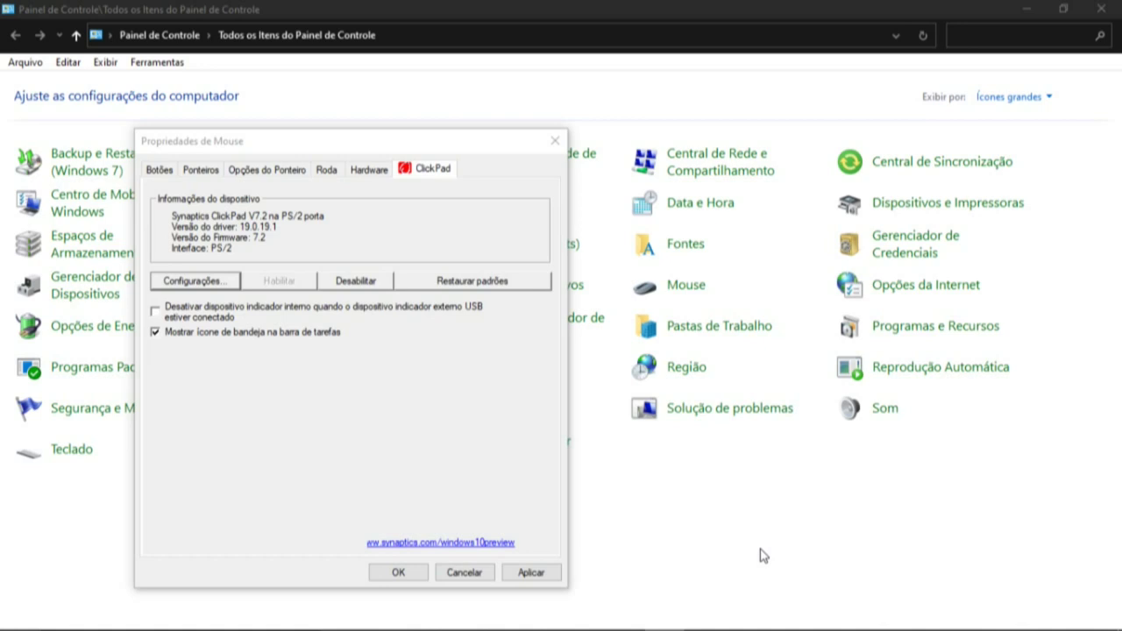
click(530, 573)
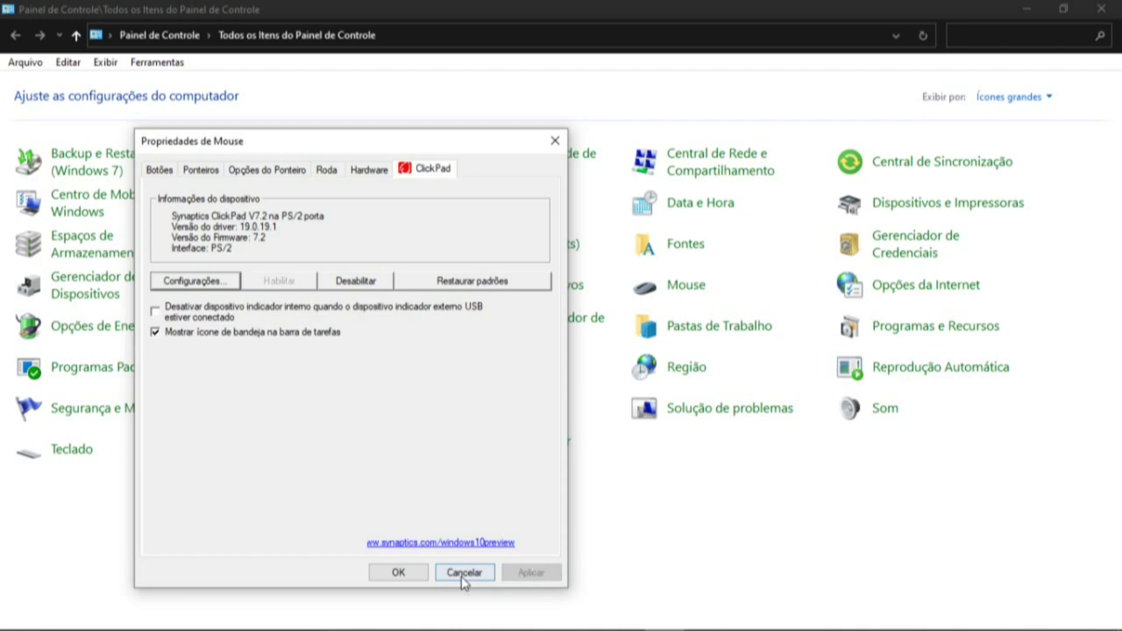
click(413, 573)
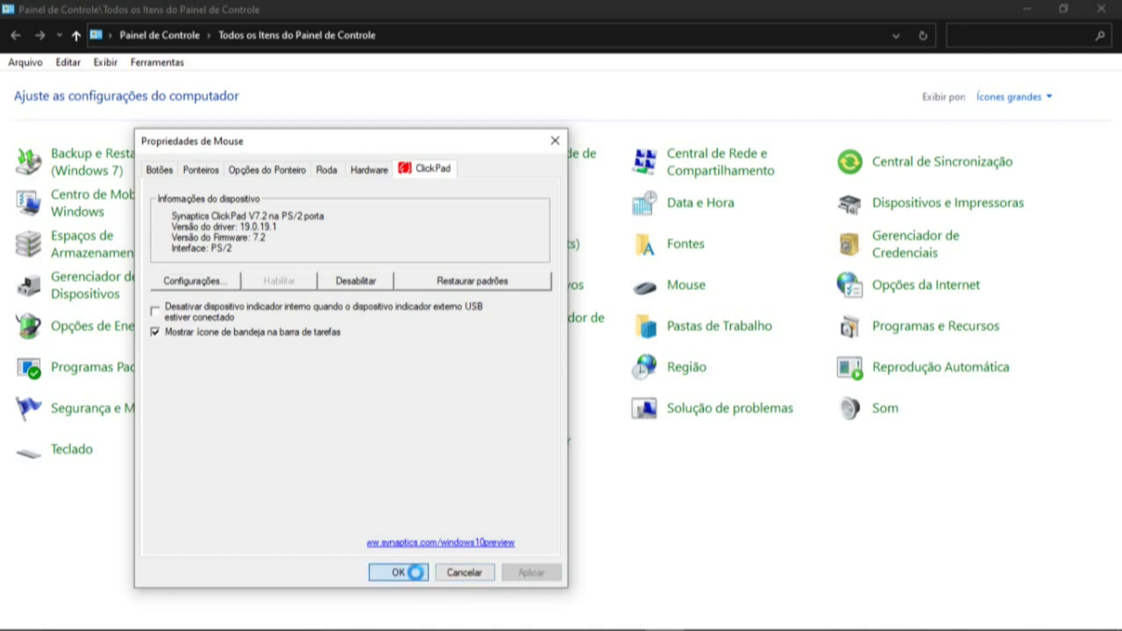